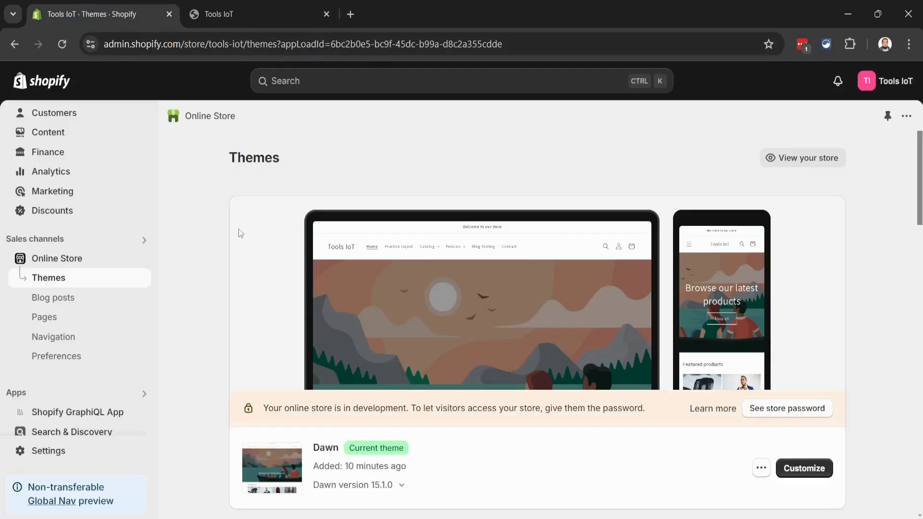
- Look through the theme library and the popular free themes on the store's Themes page
scroll(240, 232, down, 15)
scroll(240, 233, down, 4)
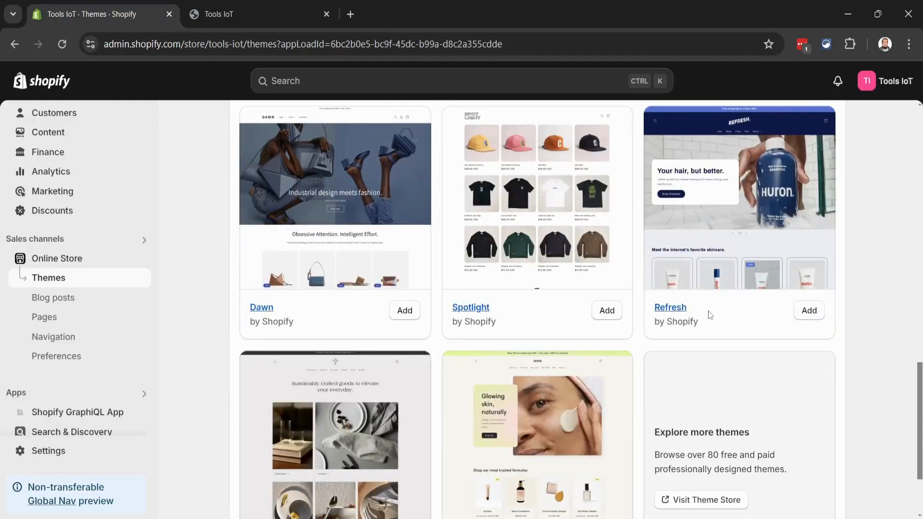
scroll(708, 311, down, 2)
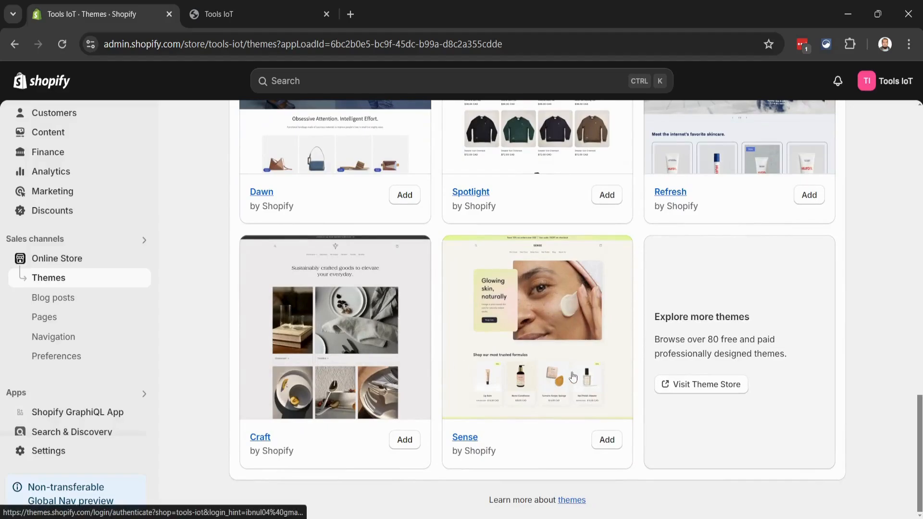
scroll(573, 378, up, 5)
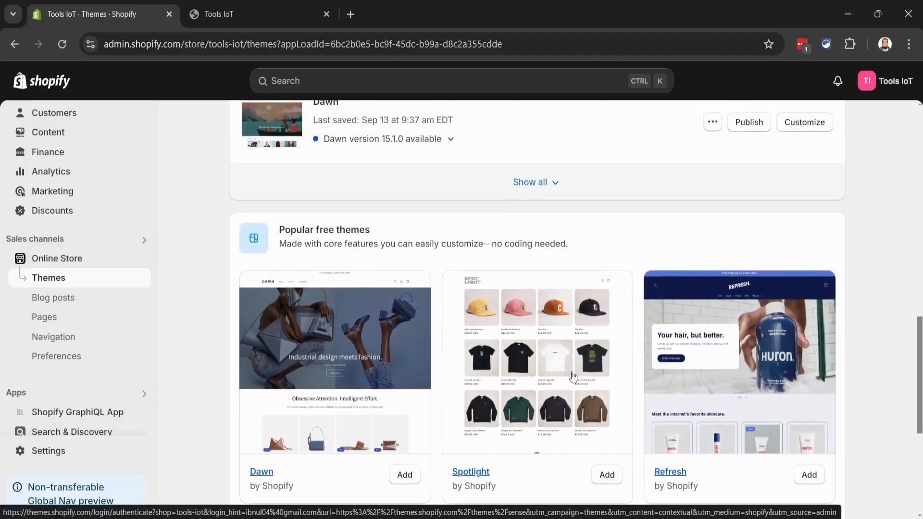
scroll(572, 376, down, 1)
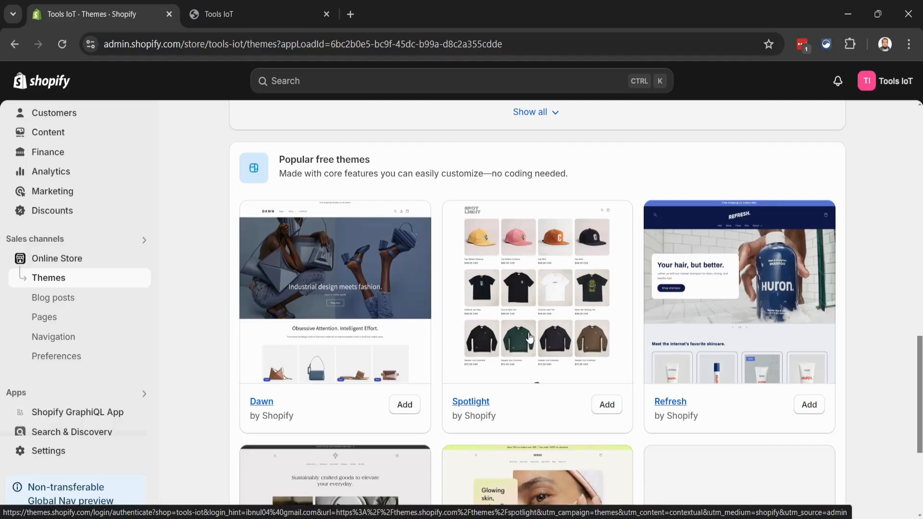
scroll(530, 336, up, 15)
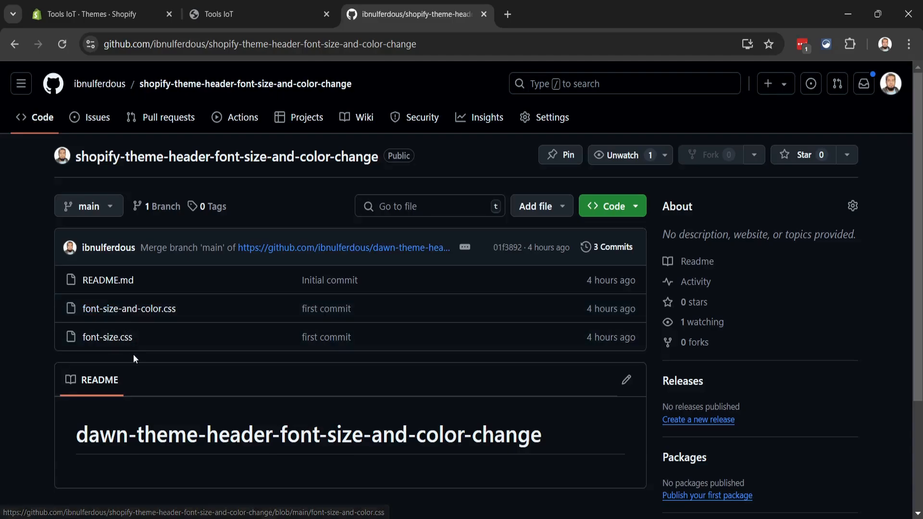
- Open font-size.css in the GitHub repository and copy the desktop, mobile and tablet header font rules, without the help text
click(106, 339)
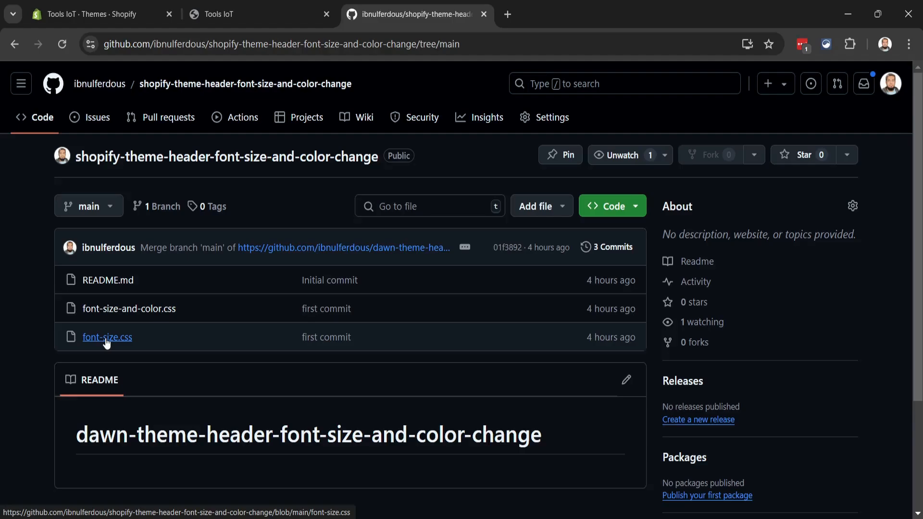
click(106, 338)
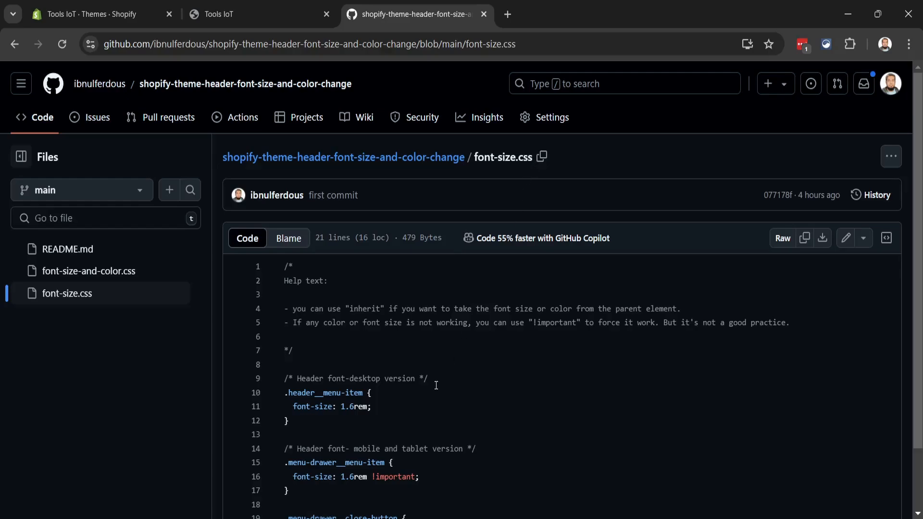
scroll(433, 389, down, 2)
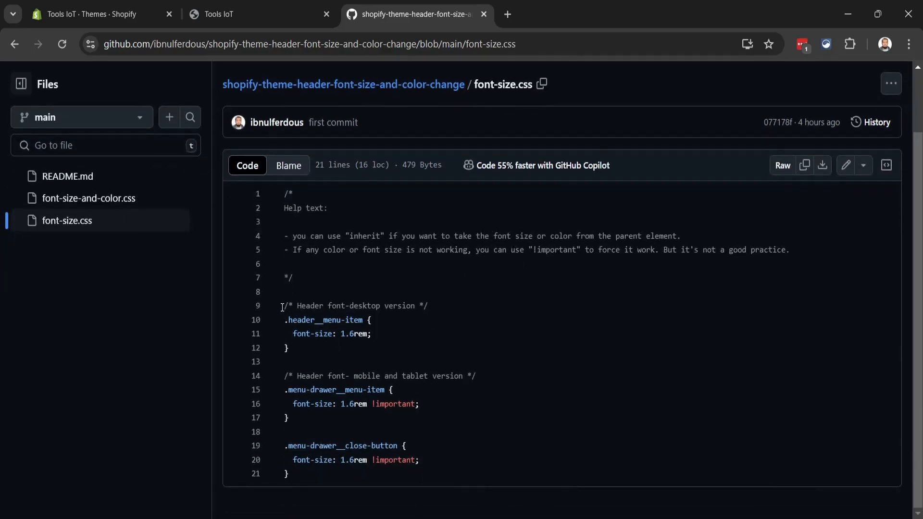
drag(284, 306, 298, 472)
key(ctrl+c)
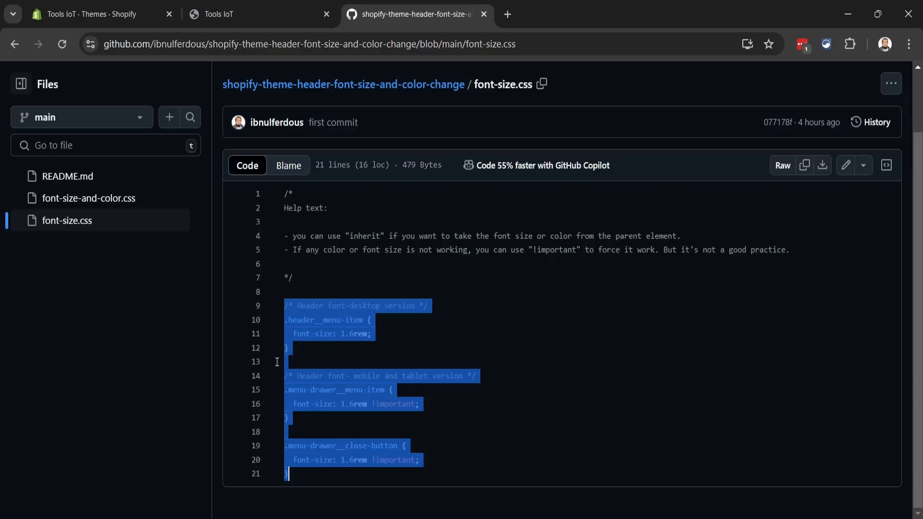
- Switch to the Shopify admin and open the current Dawn theme for customization
click(103, 14)
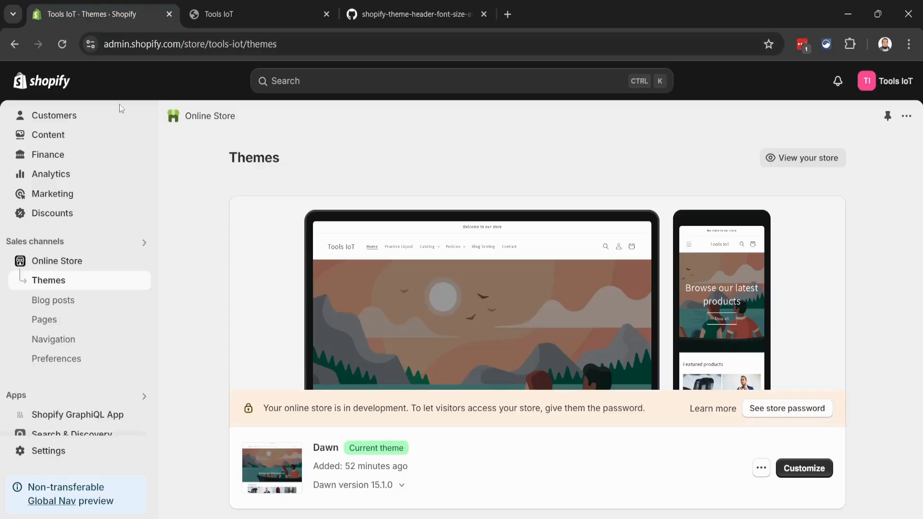
scroll(217, 232, down, 3)
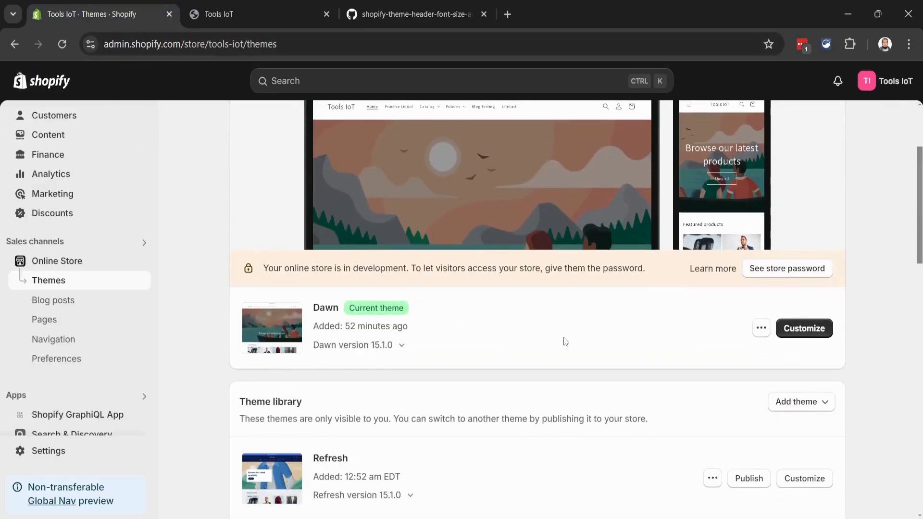
click(810, 333)
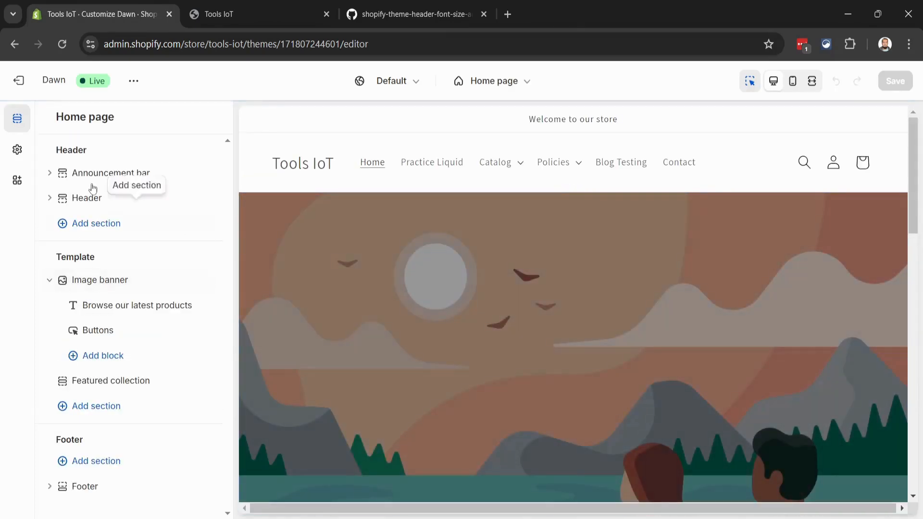
- Paste the copied header font rules into the Custom CSS of the theme settings
click(18, 152)
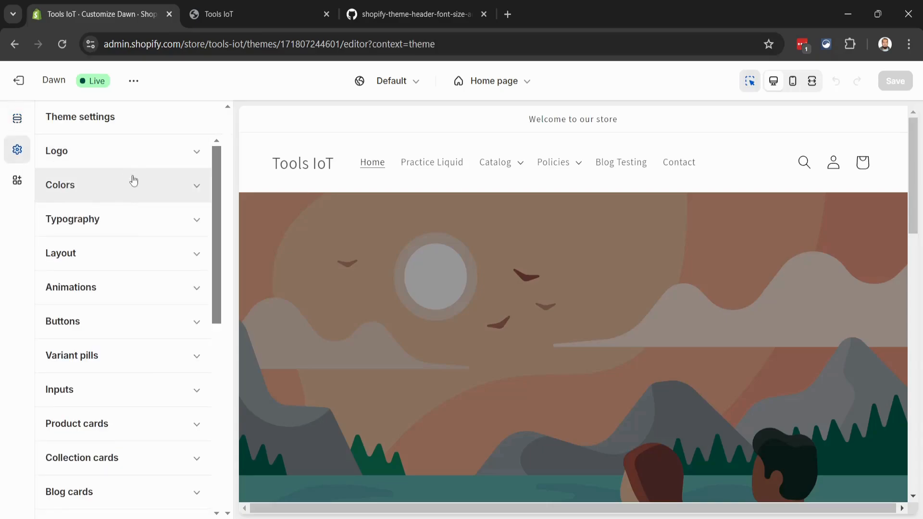
scroll(132, 182, down, 7)
scroll(134, 190, down, 1)
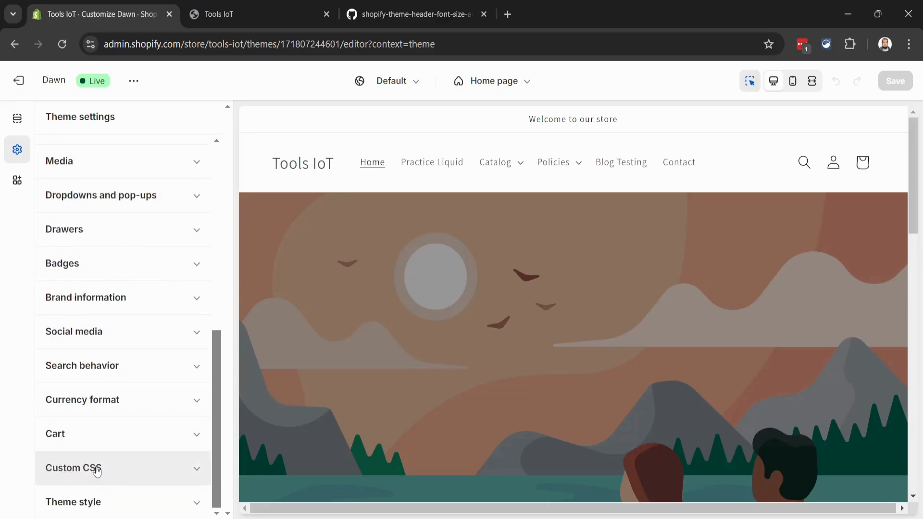
click(111, 470)
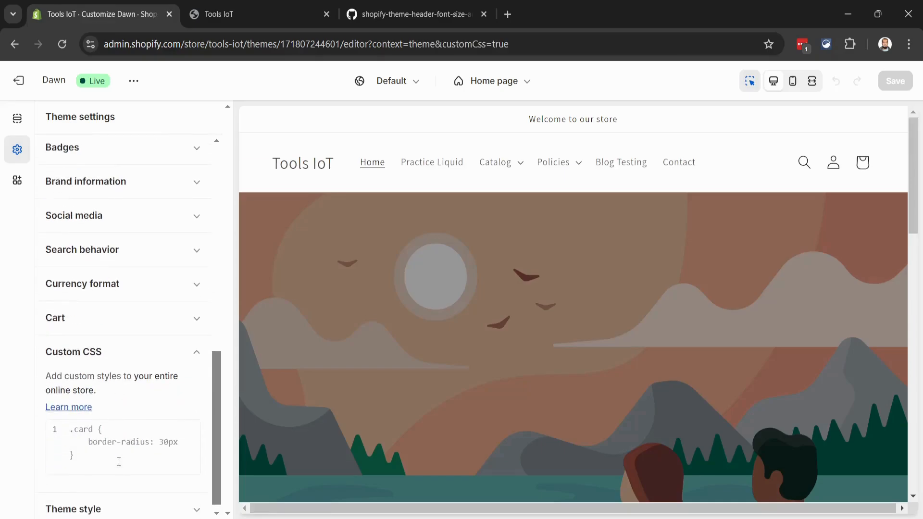
click(117, 434)
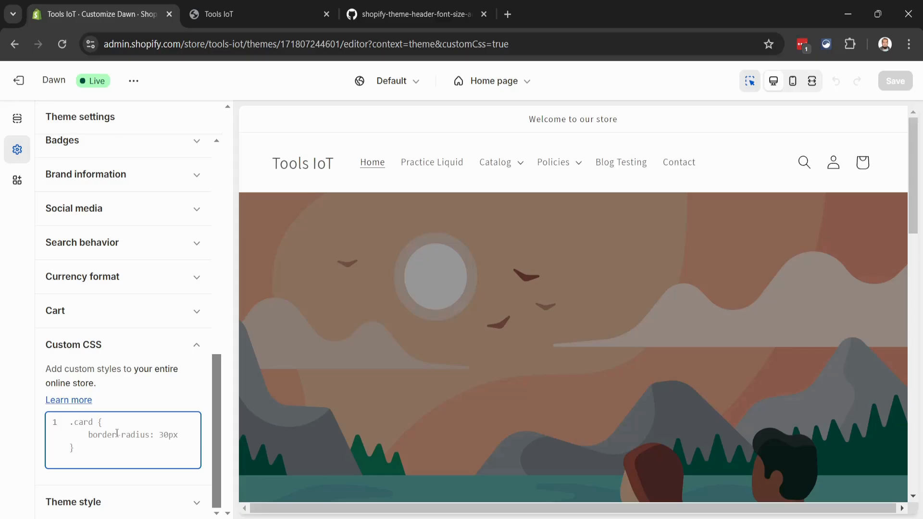
key(ctrl+v)
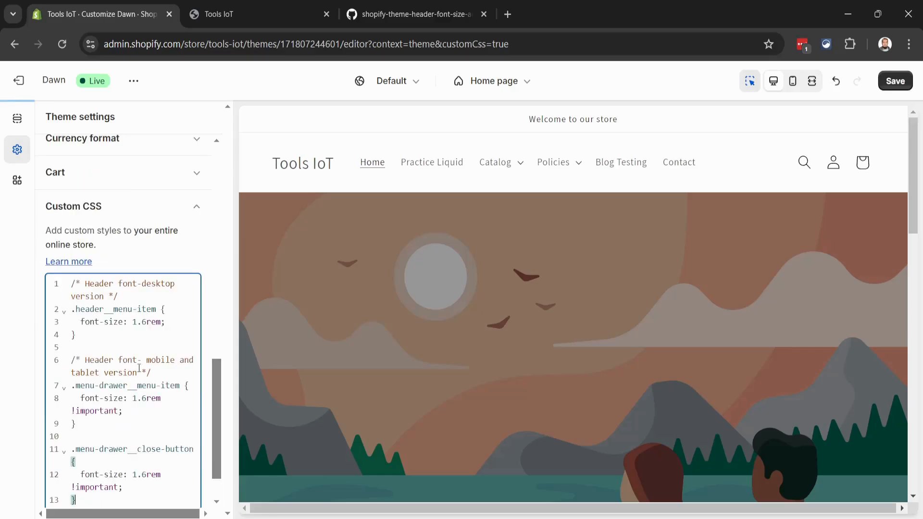
scroll(92, 339, down, 1)
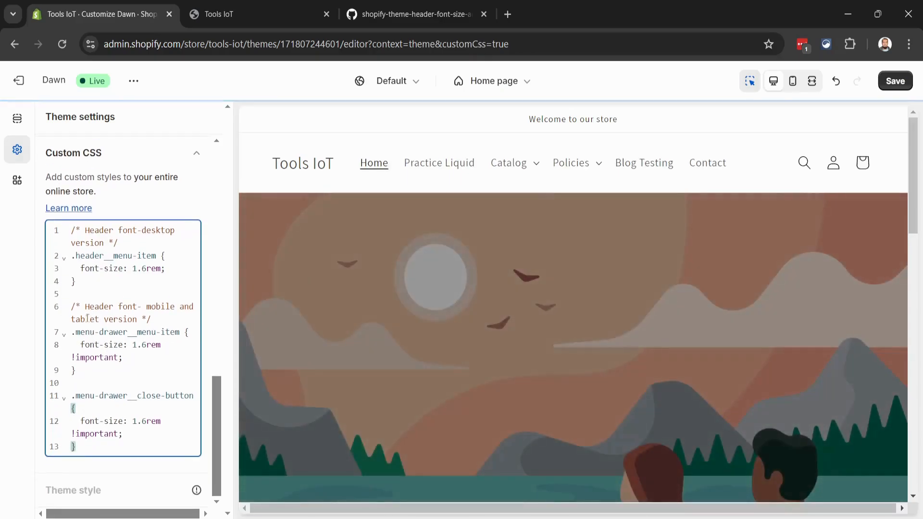
drag(76, 283, 68, 235)
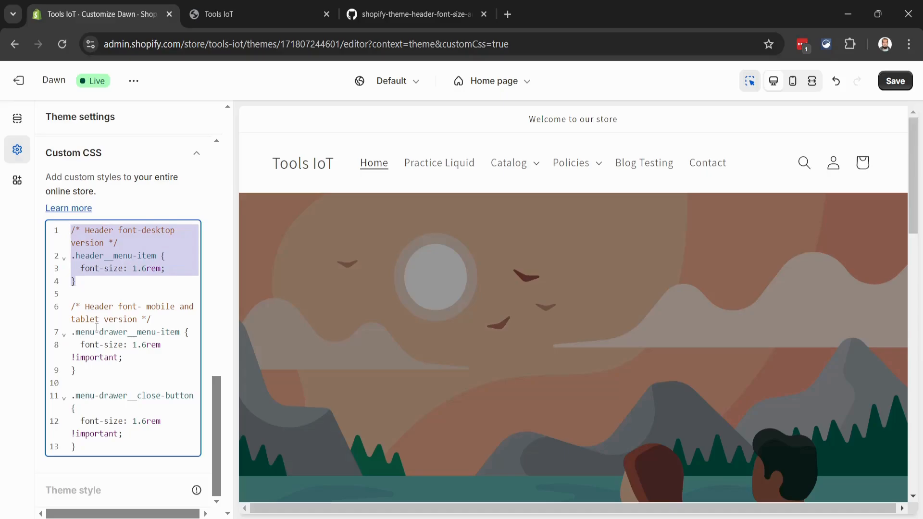
click(78, 447)
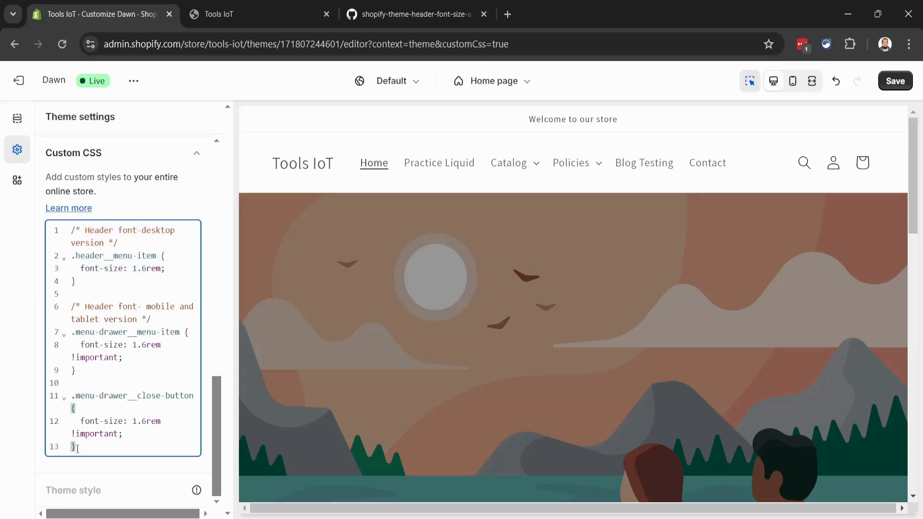
drag(77, 447, 70, 307)
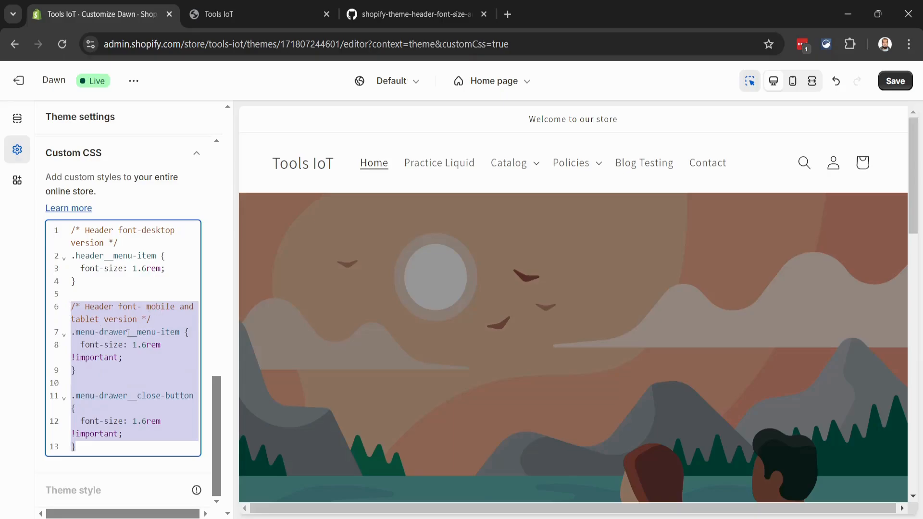
- Set the desktop .header__menu-item font size to 2.6rem in the custom CSS
click(139, 269)
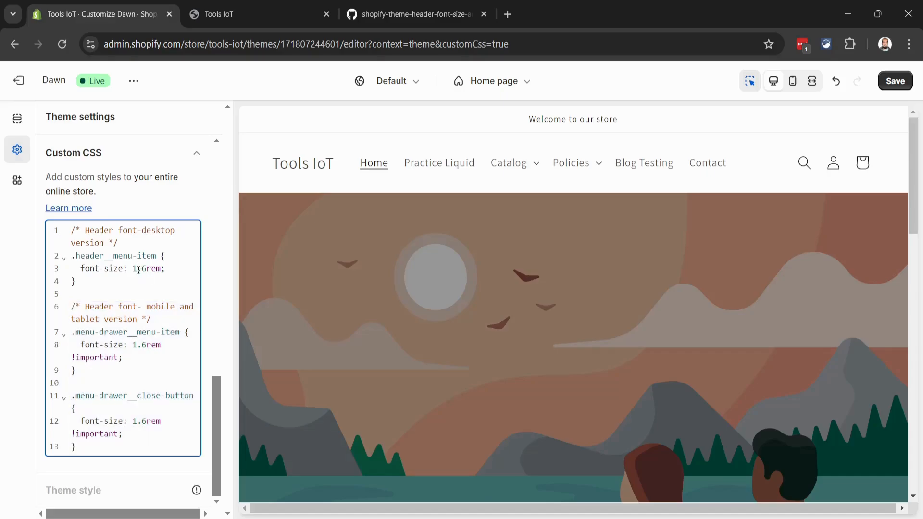
key(BackSpace)
text(2)
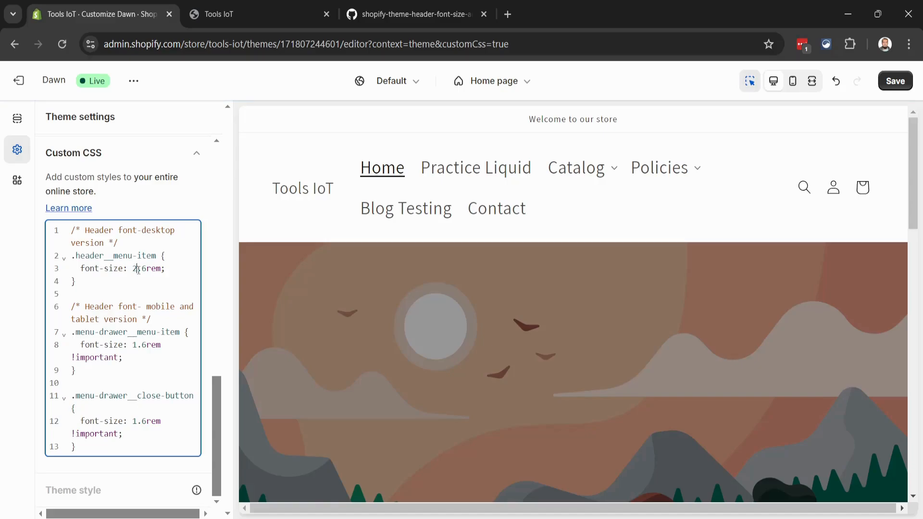
click(139, 270)
key(BackSpace)
text(2)
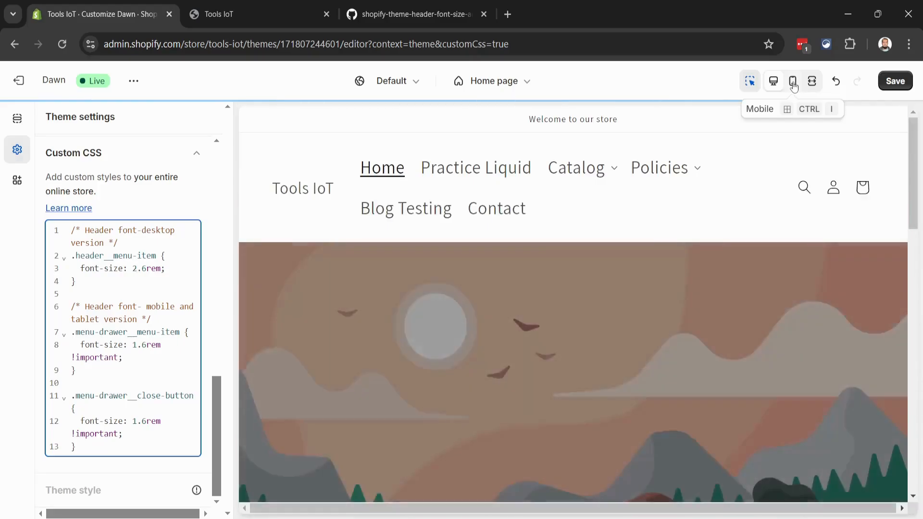
- In the mobile preview, set the .menu-drawer__menu-item and .menu-drawer__close-button font sizes to 2.6rem and open the store's menu drawer
click(793, 81)
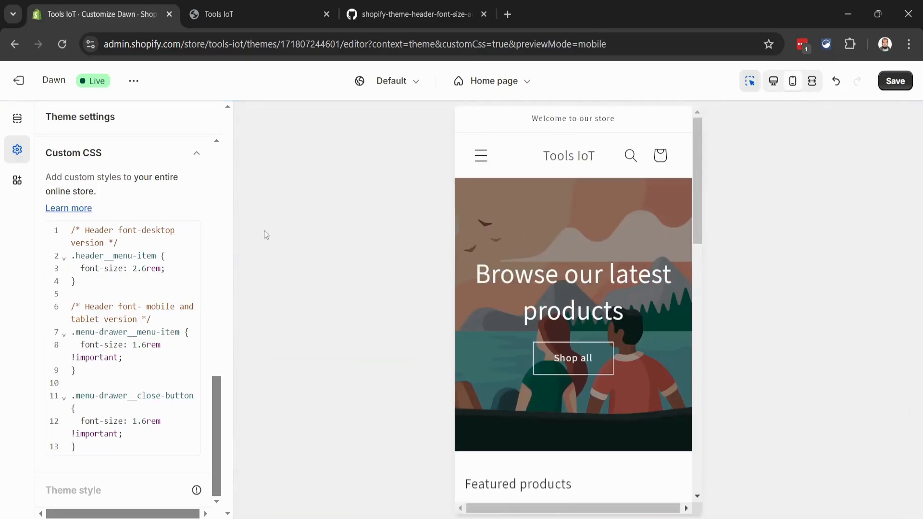
click(138, 346)
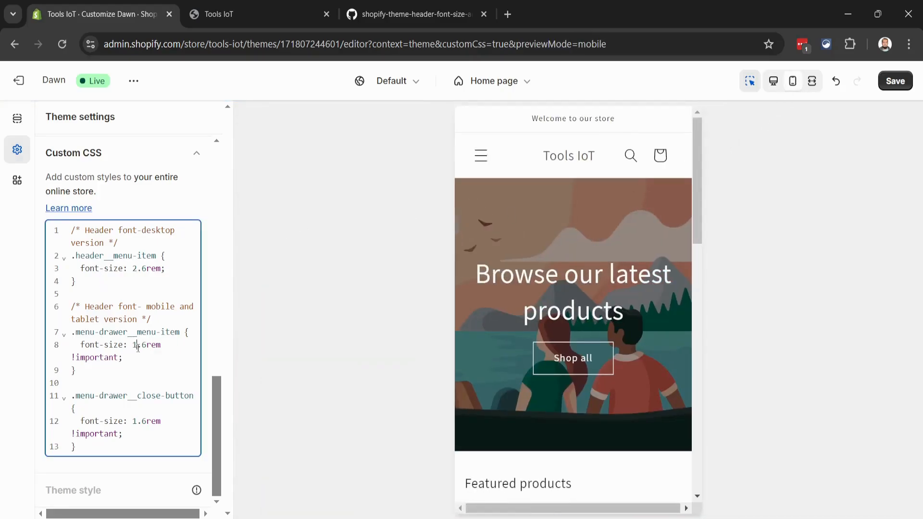
key(BackSpace)
text(2)
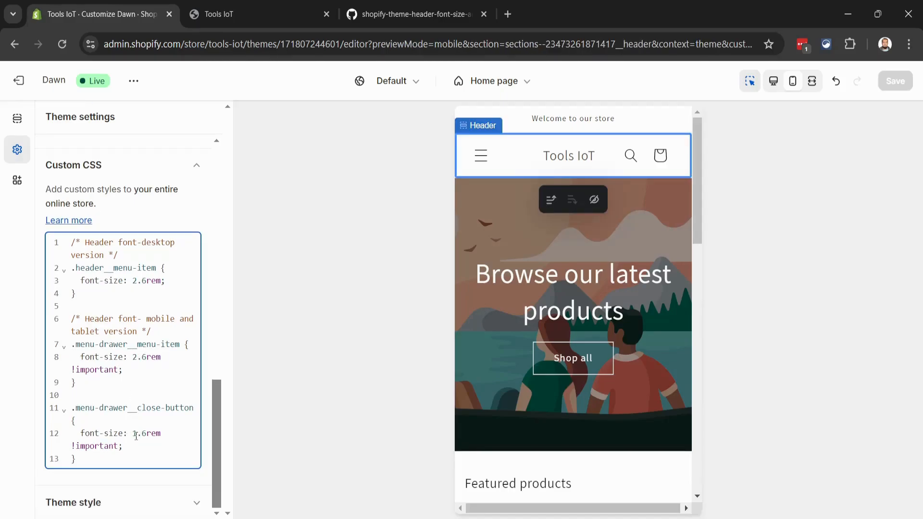
click(137, 436)
key(BackSpace)
text(2)
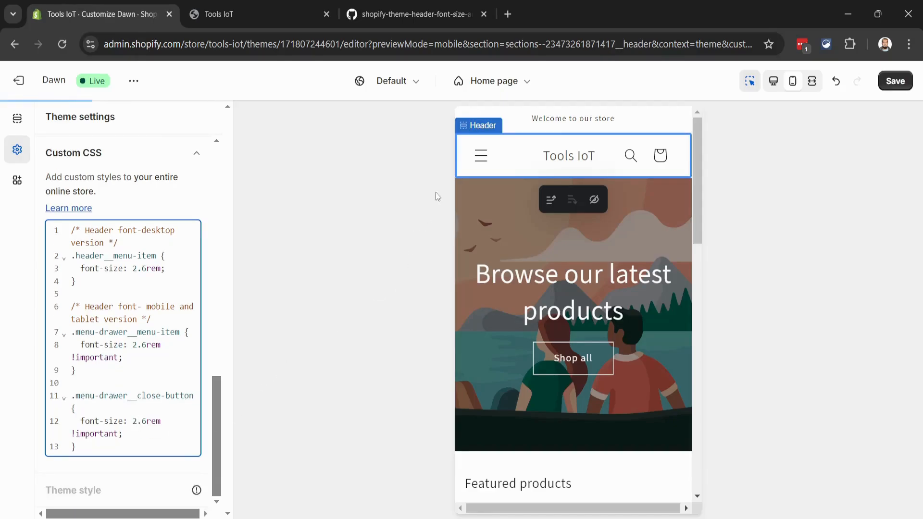
click(482, 160)
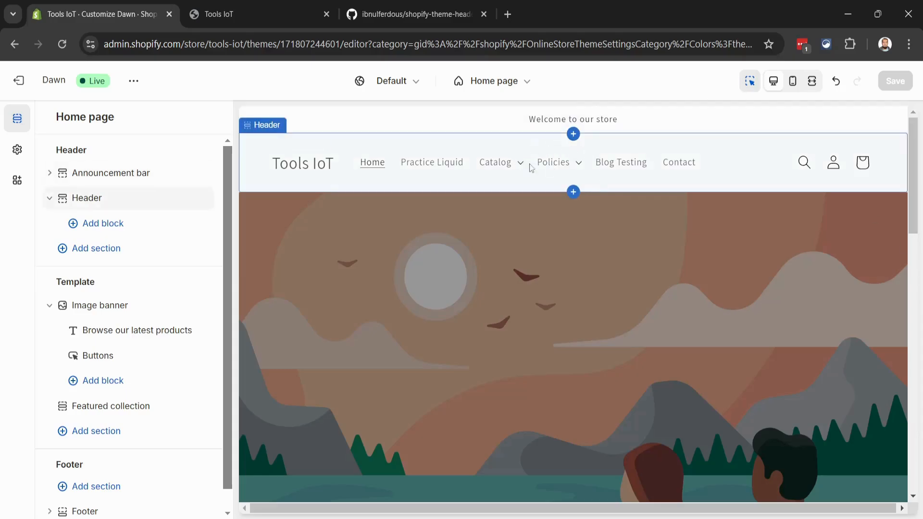
- Select the Header section in the desktop preview and change its color scheme to Scheme 3
click(725, 160)
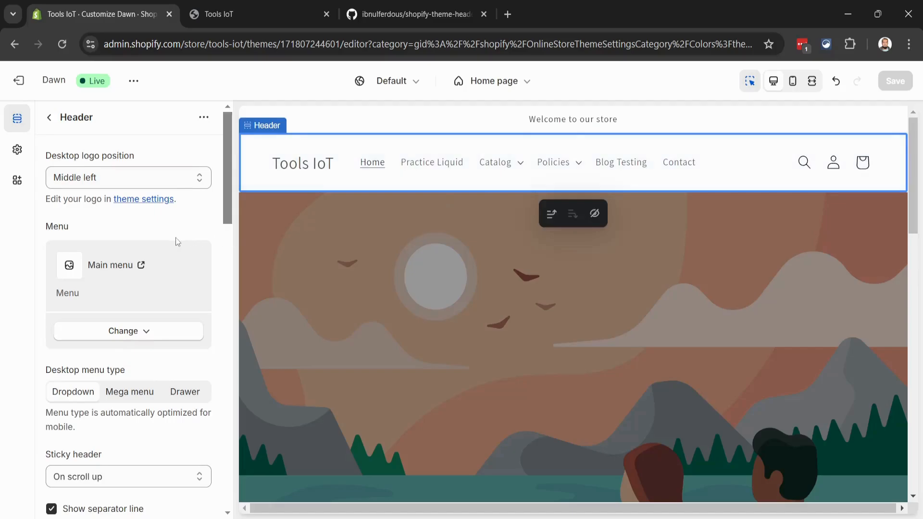
scroll(175, 240, down, 3)
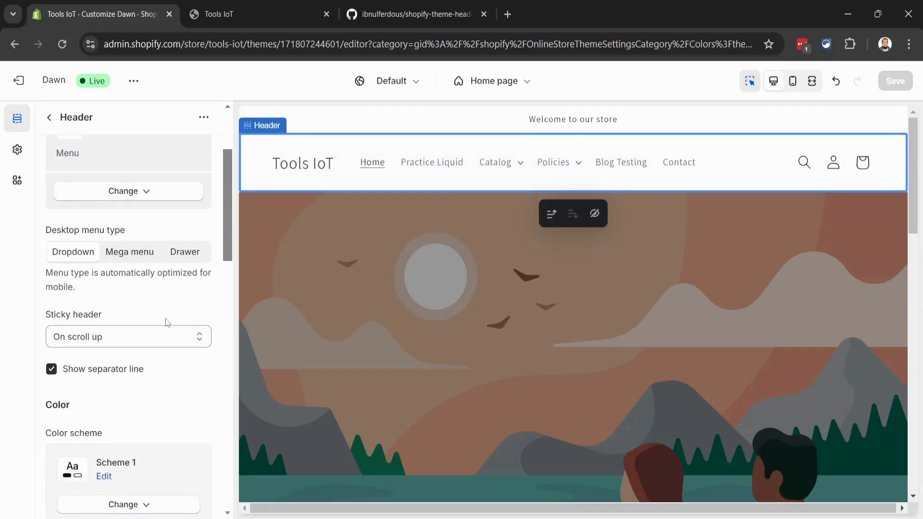
scroll(165, 319, down, 2)
scroll(165, 321, down, 3)
click(143, 295)
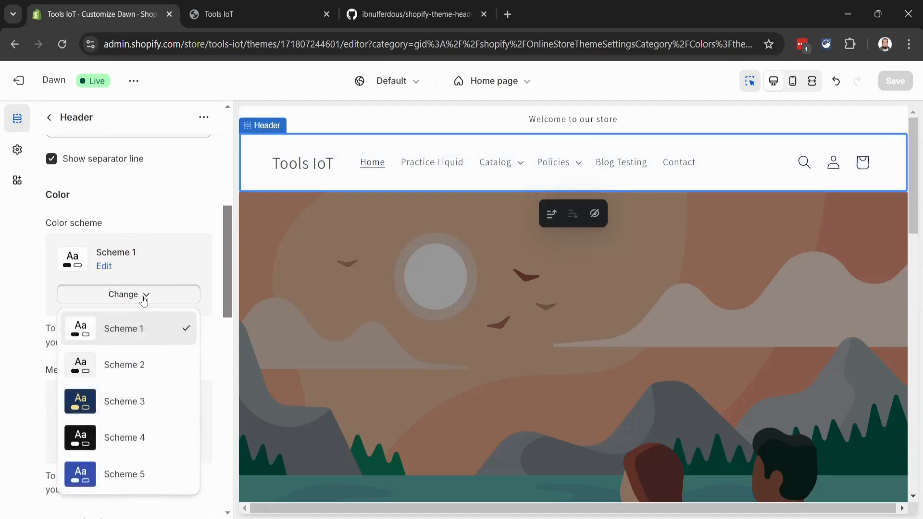
click(126, 402)
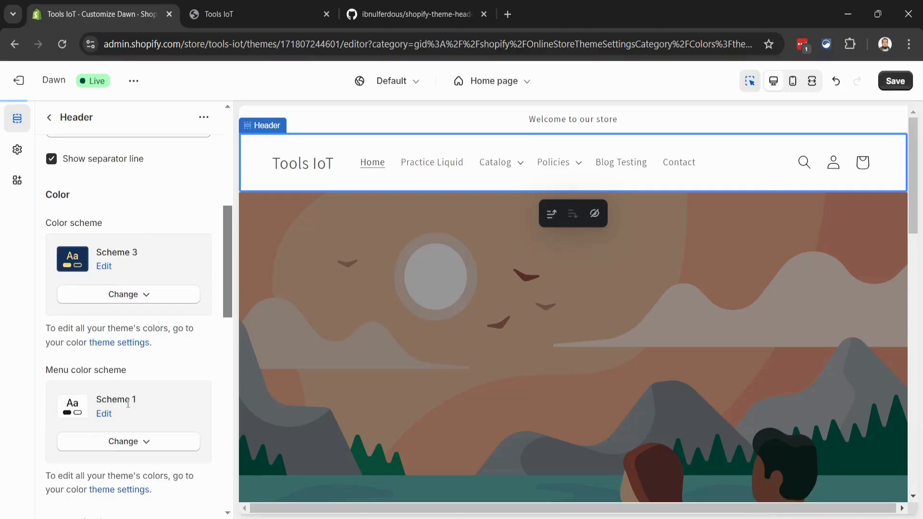
- Change the header's menu color scheme to Scheme 3
scroll(155, 378, down, 2)
click(143, 302)
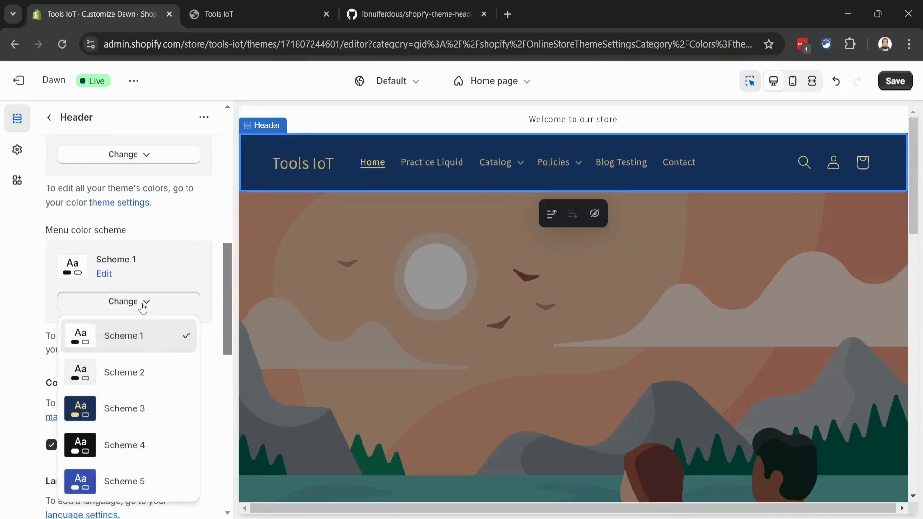
click(141, 409)
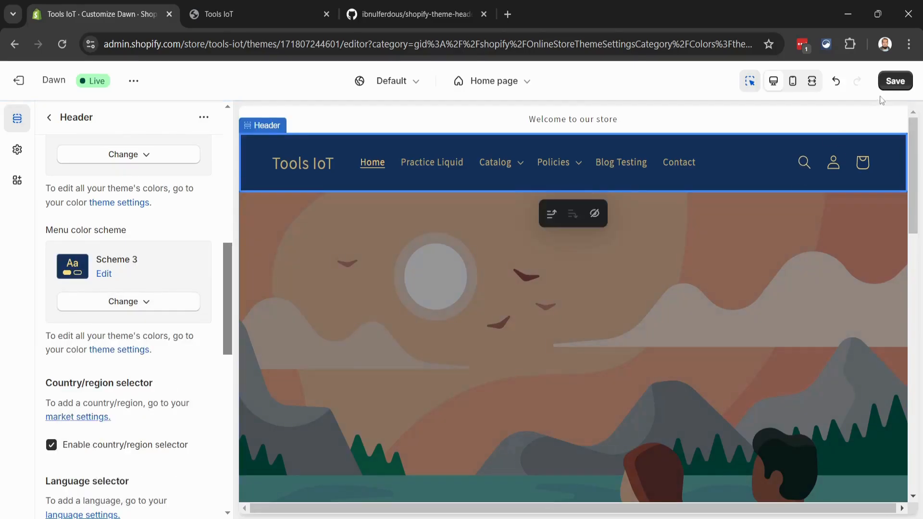
- Save the theme changes and check the Catalog and Policies dropdowns in the desktop preview
click(892, 82)
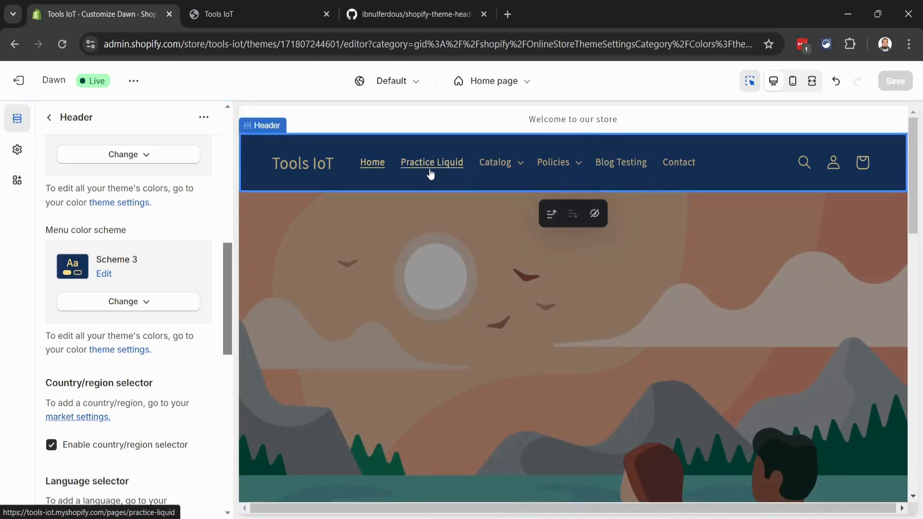
click(521, 166)
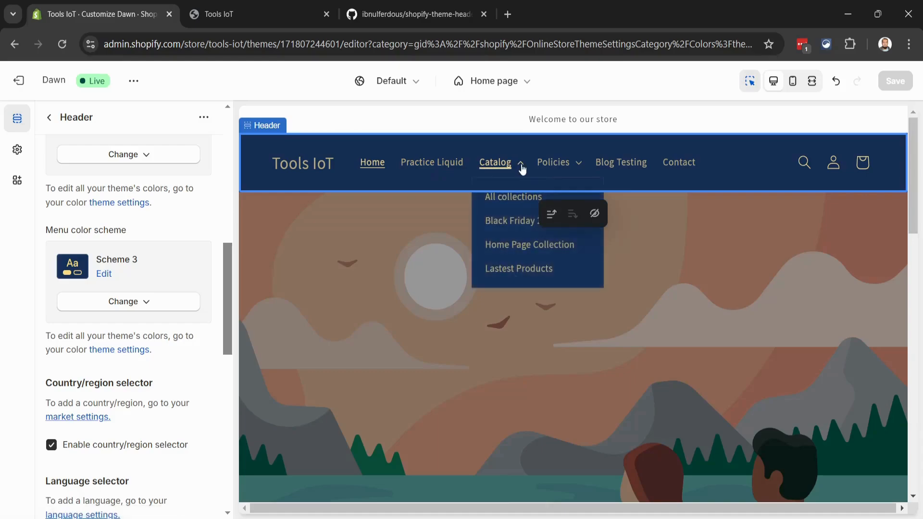
click(522, 165)
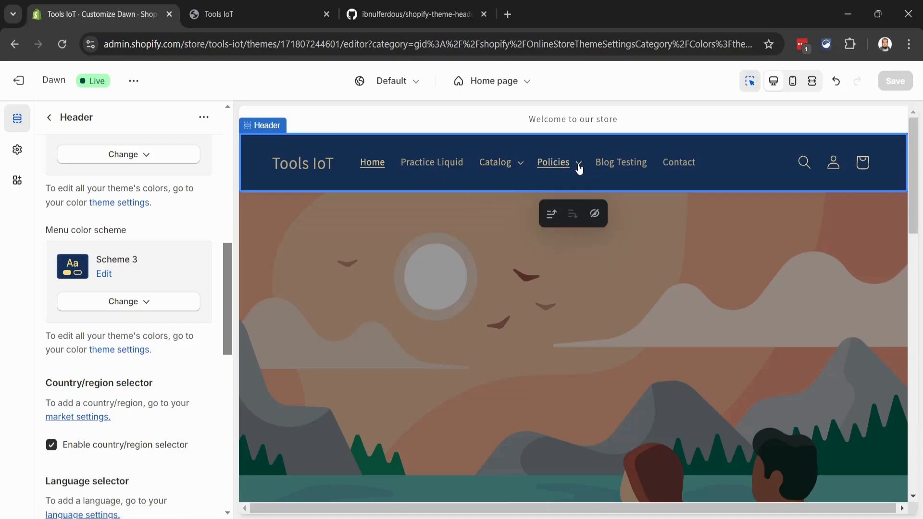
click(579, 166)
click(578, 165)
- Switch to the GitHub repository, open font-size-and-color.css and copy the code from the "Header font-desktop version" comment through line 44
click(402, 18)
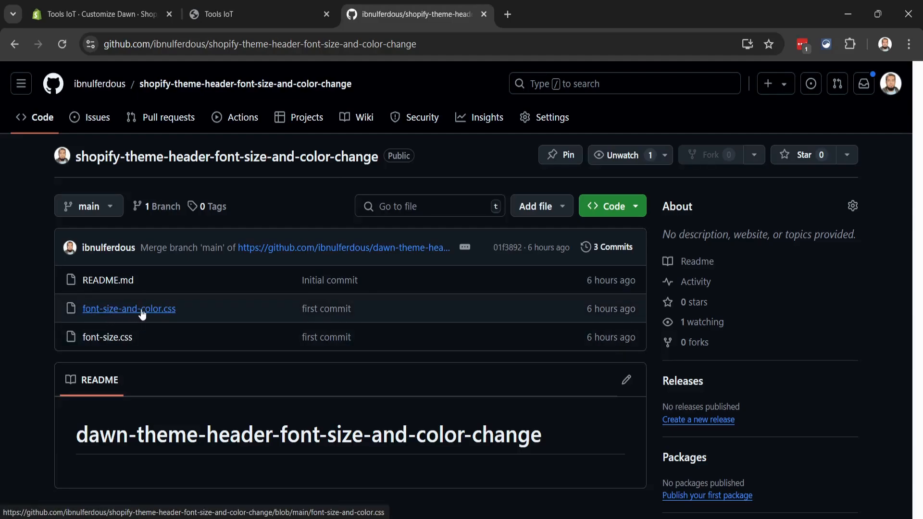
click(162, 313)
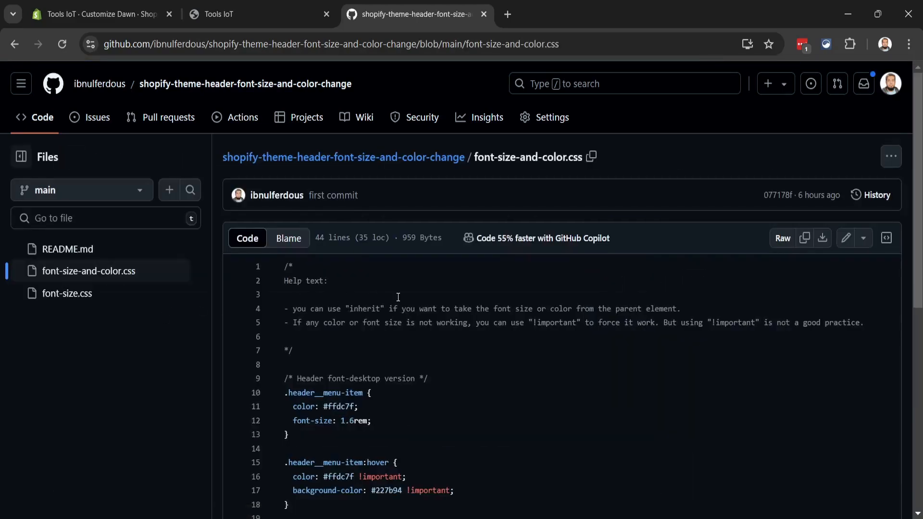
scroll(452, 296, down, 4)
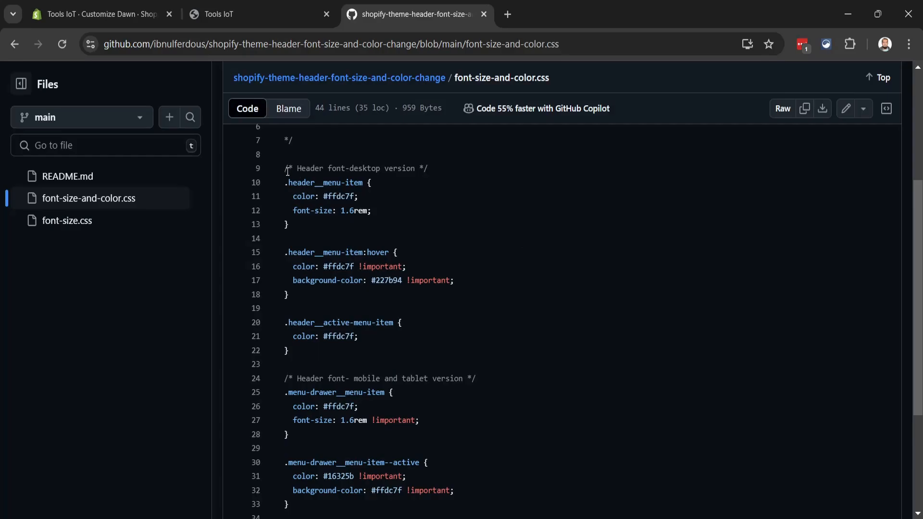
drag(287, 171, 297, 493)
scroll(300, 199, down, 4)
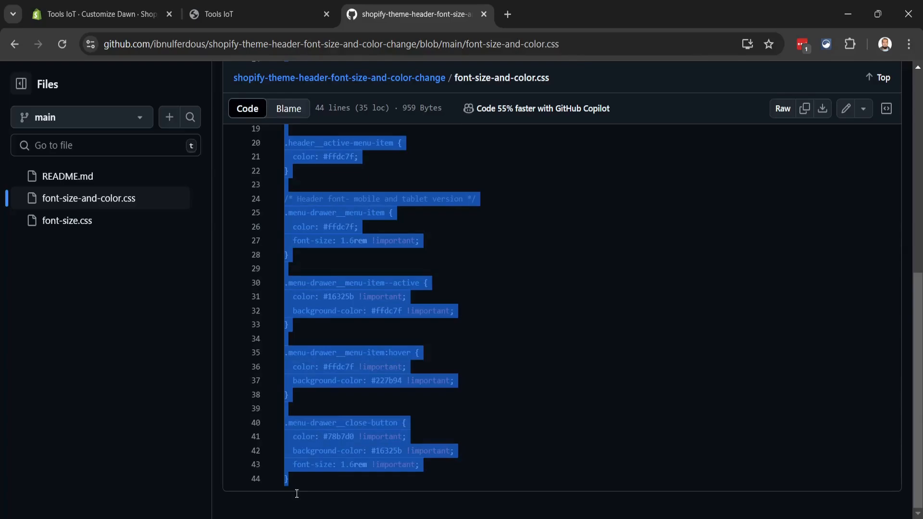
- Back in the Shopify theme editor, paste the copied header font and color code into the theme-wide Custom CSS and save
click(108, 16)
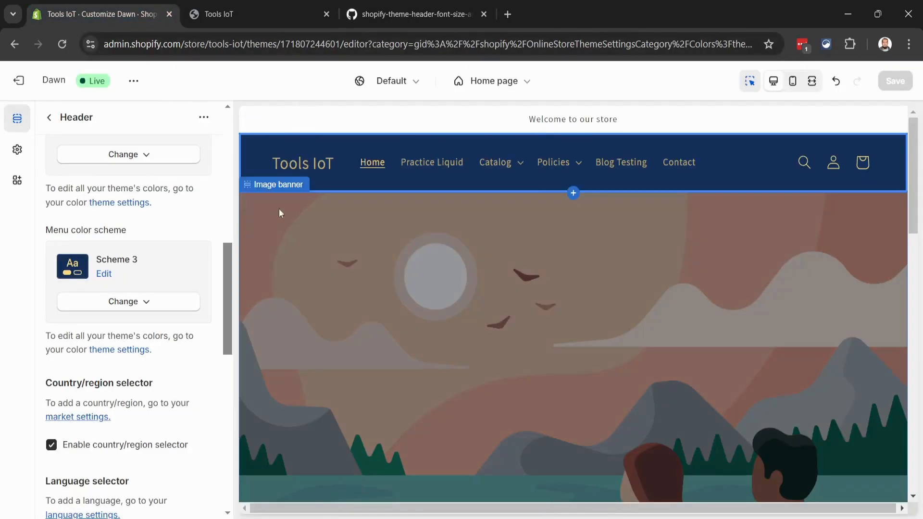
click(49, 117)
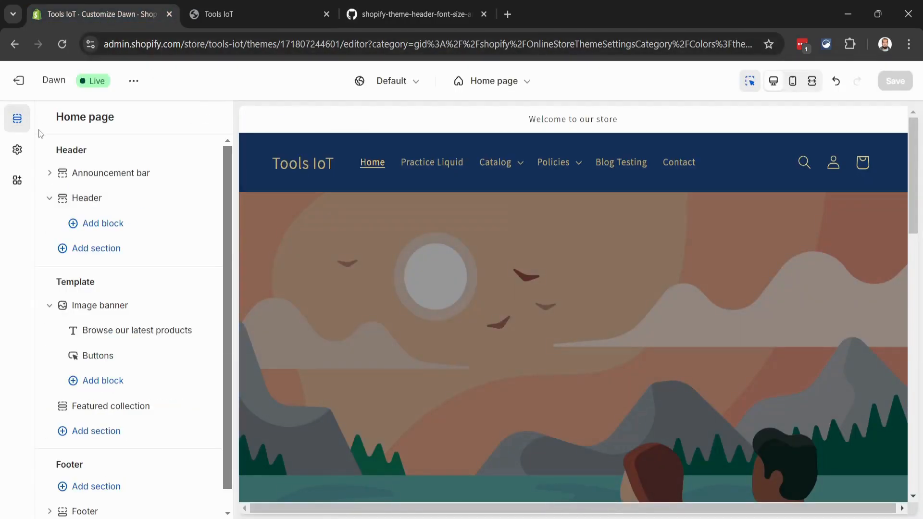
click(19, 152)
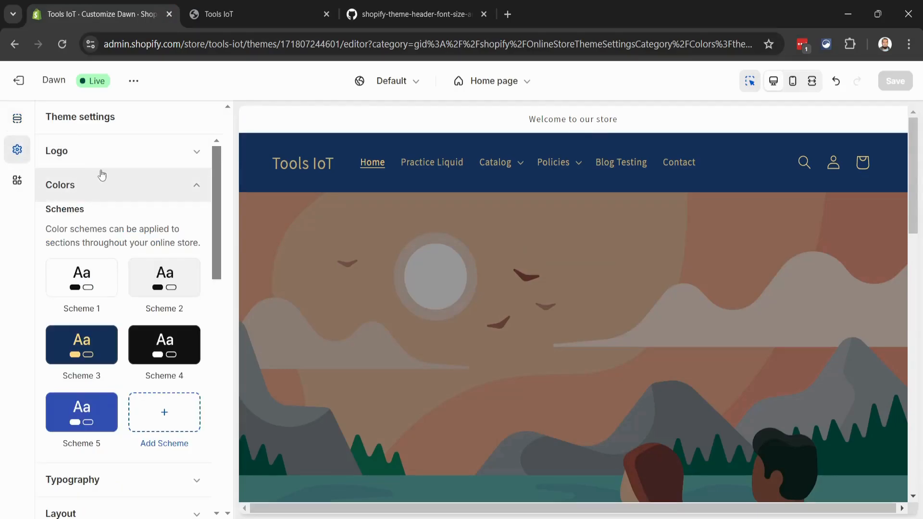
click(149, 186)
scroll(152, 188, down, 4)
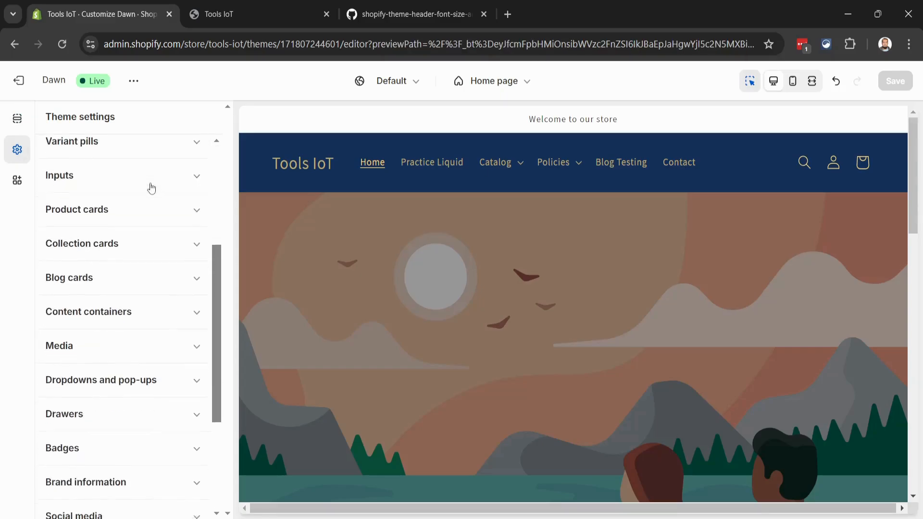
scroll(151, 187, down, 4)
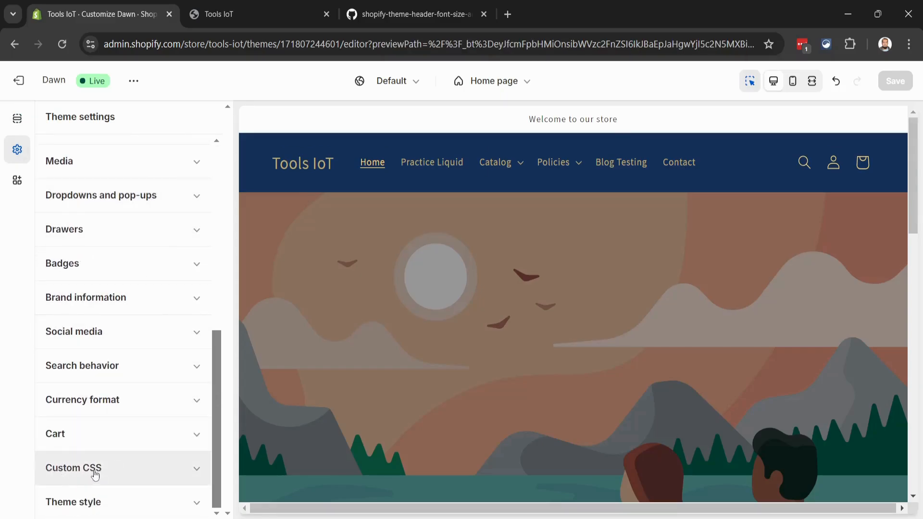
click(115, 472)
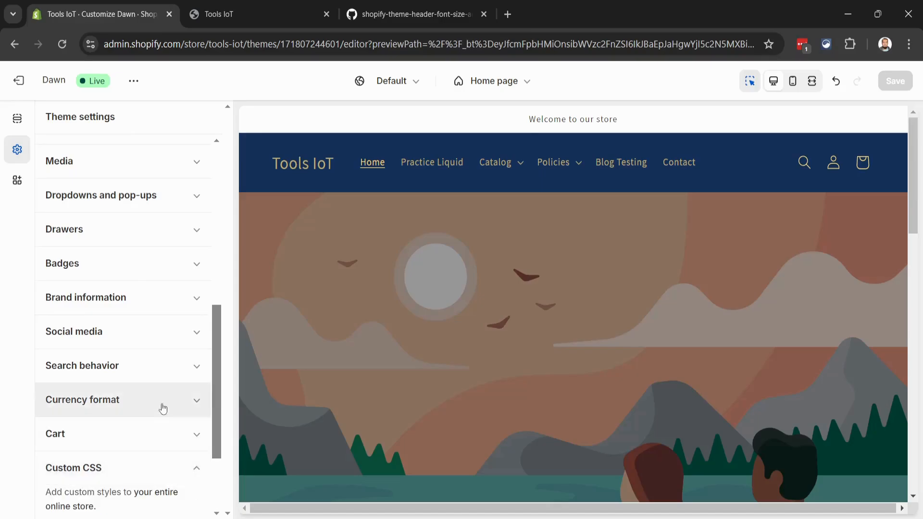
scroll(161, 406, down, 3)
click(144, 435)
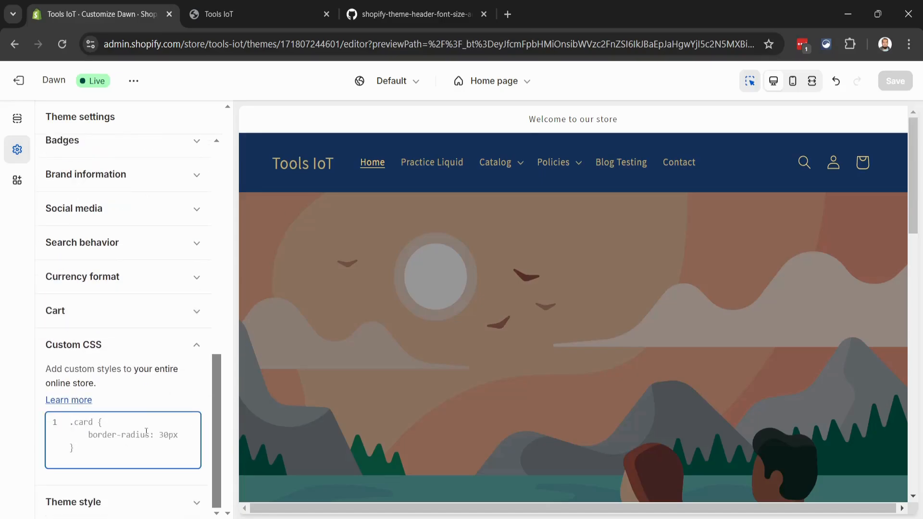
key(ctrl+v)
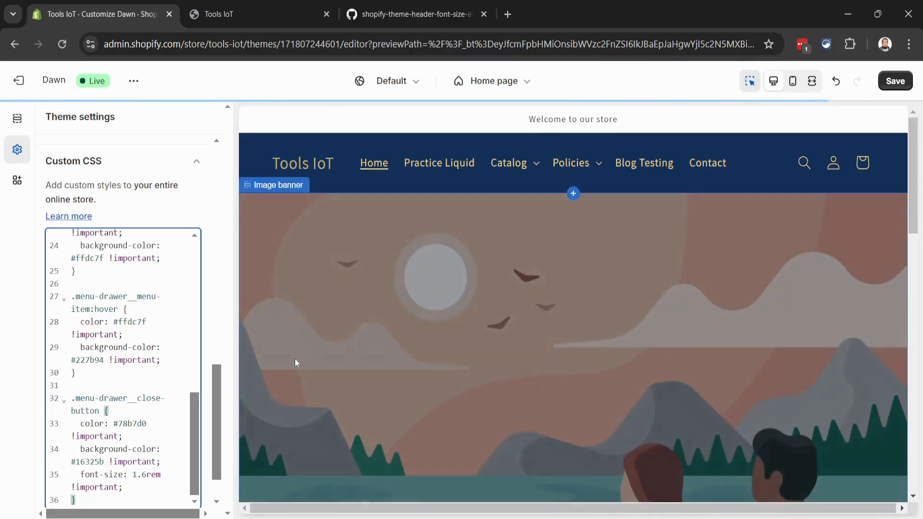
click(894, 82)
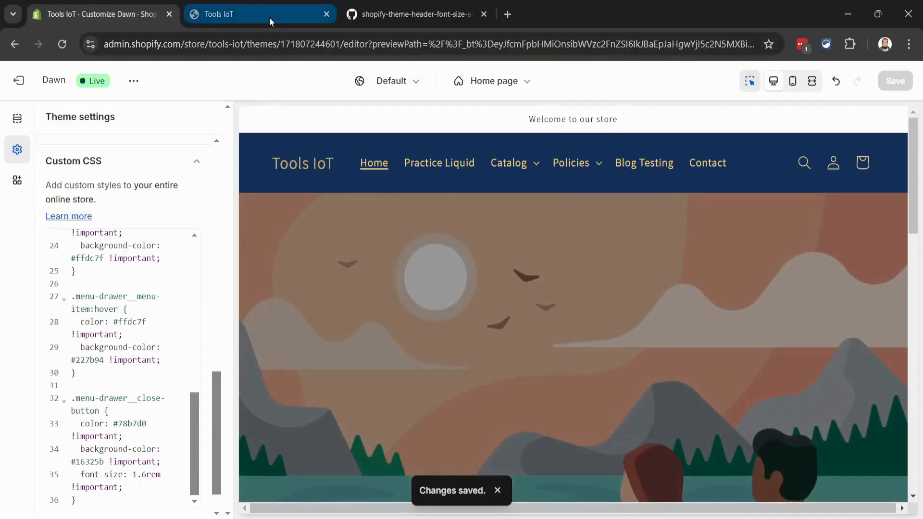
- Reload the live store page and inspect the Catalog and Policies dropdowns in the header
click(269, 17)
click(65, 47)
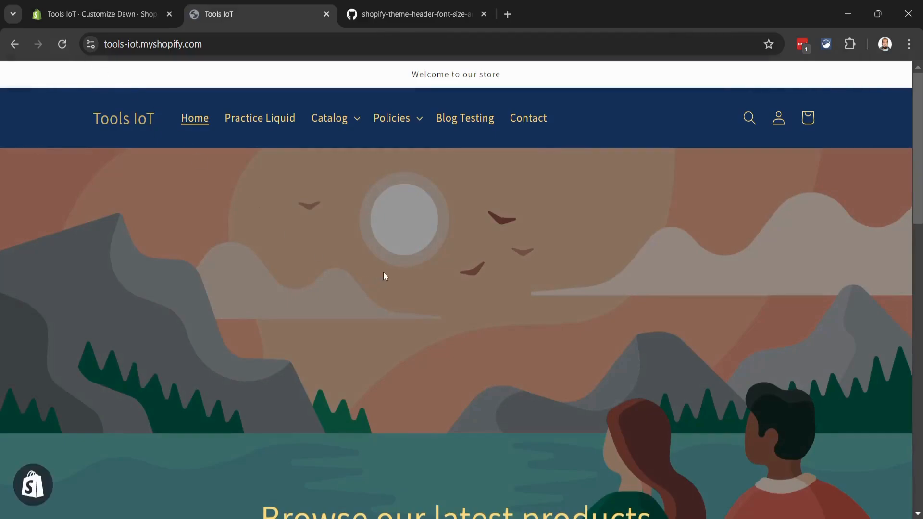
click(358, 124)
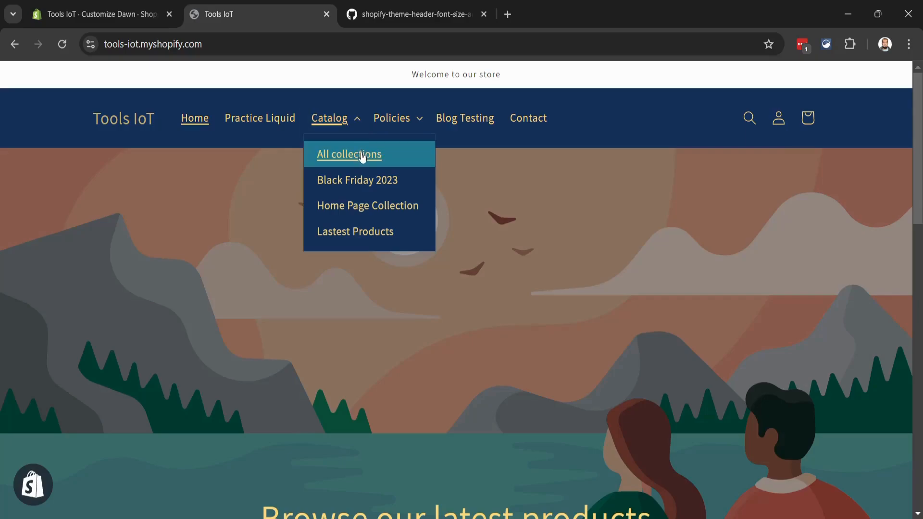
click(420, 124)
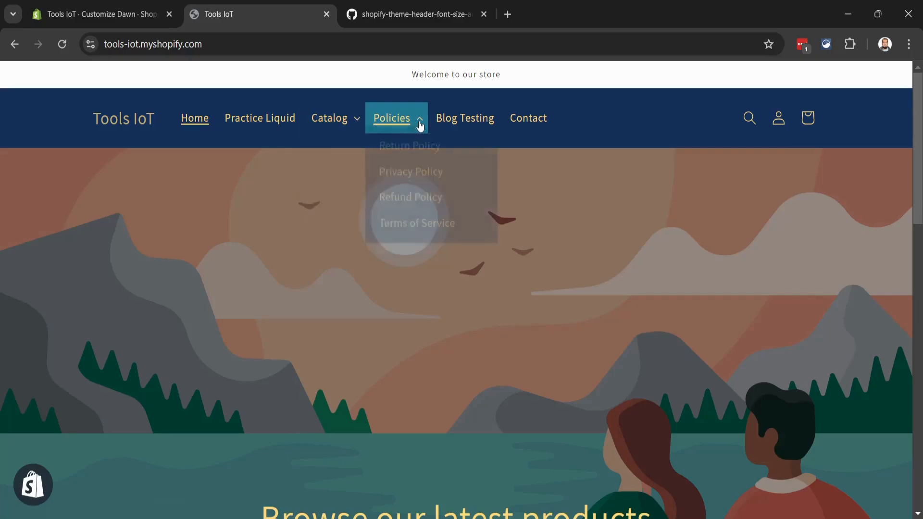
click(564, 210)
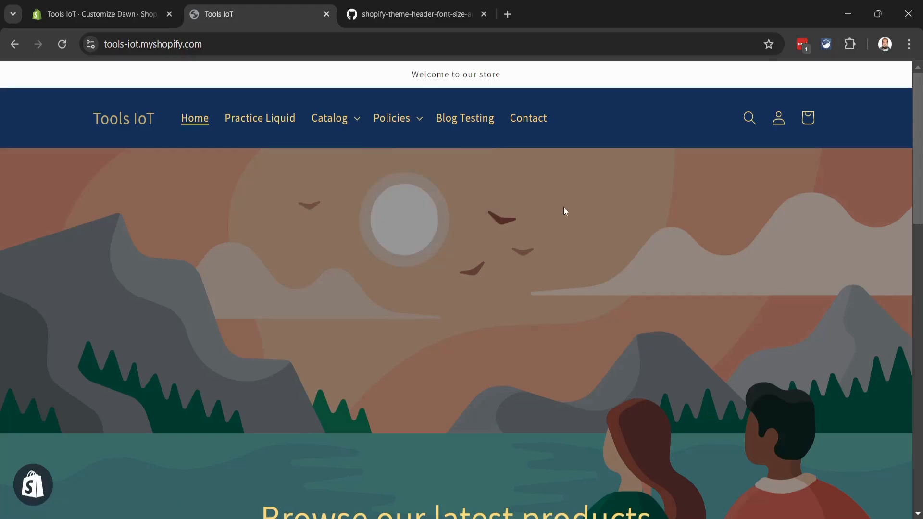
- Emulate an iPhone X in the browser's developer tools and inspect the store's menu drawer and its Catalog submenu
key(ctrl+shift+i)
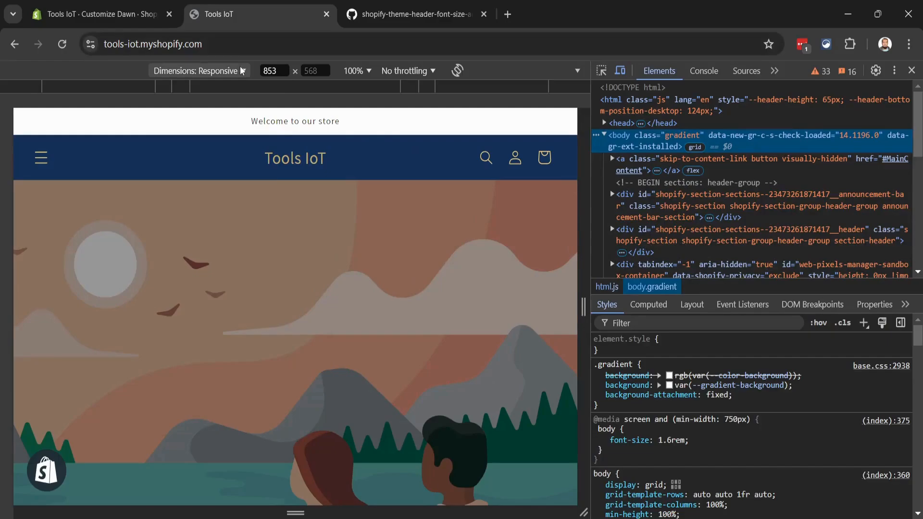
click(242, 71)
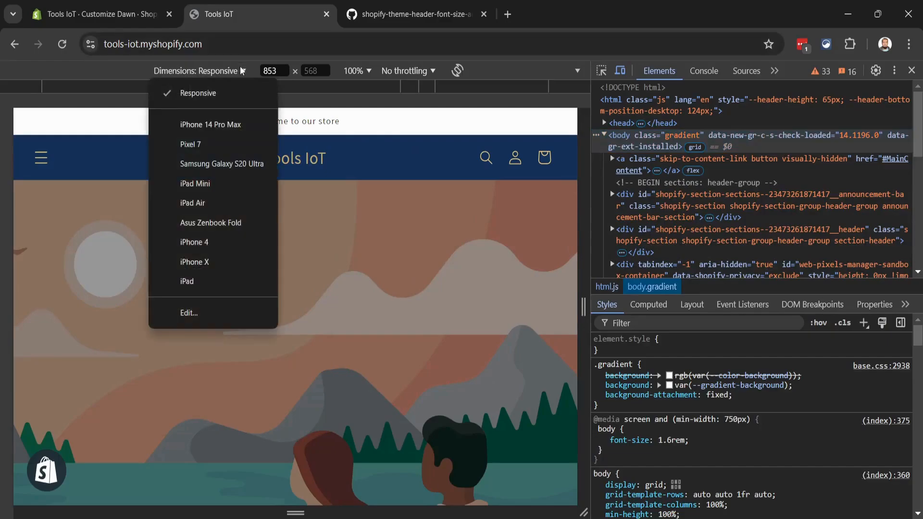
click(224, 262)
click(196, 158)
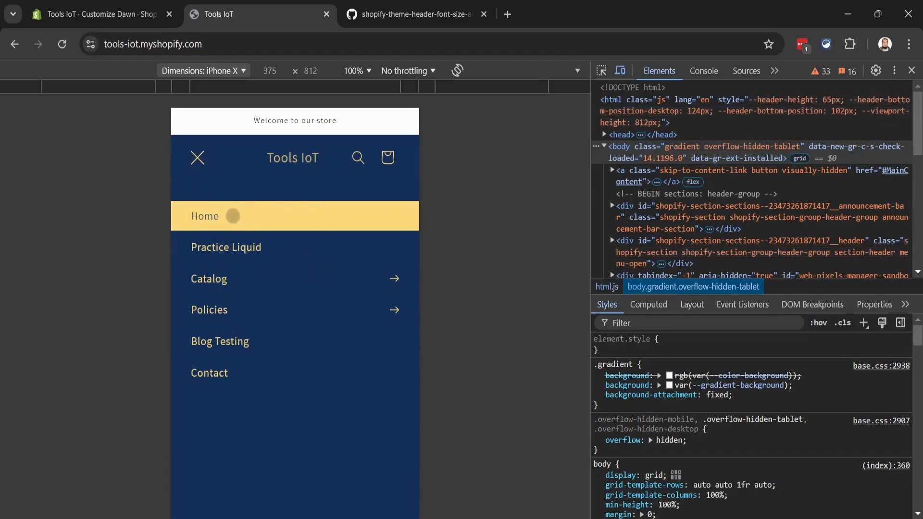
click(394, 280)
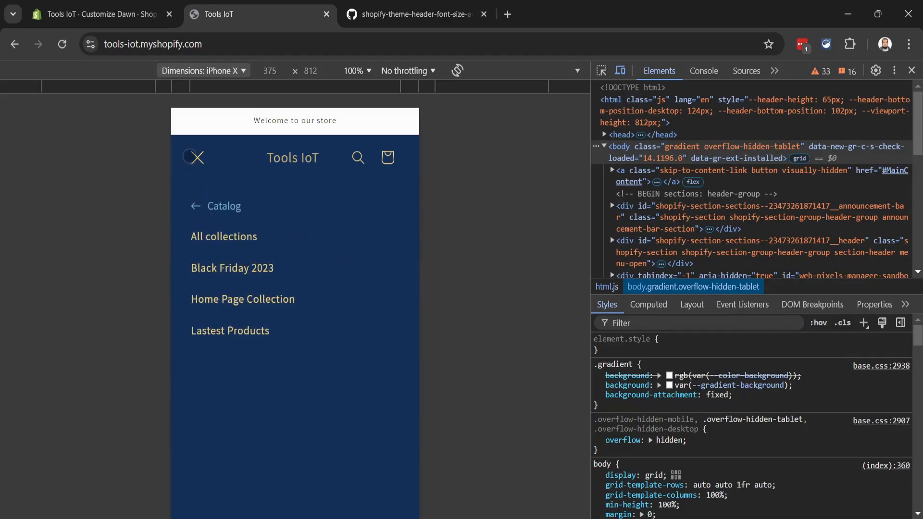
click(197, 157)
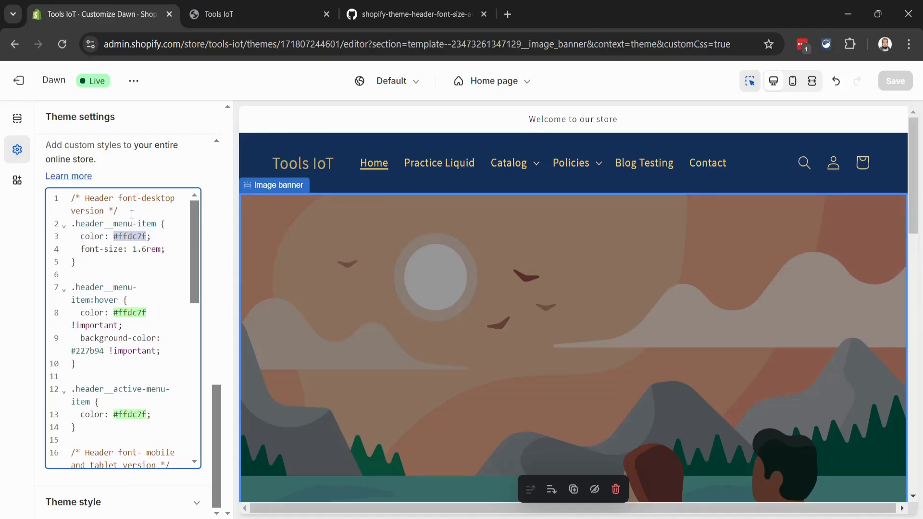
- Examine the desktop and mobile rules in the theme editor's custom CSS, especially the color and font-size lines of .header__menu-item
drag(132, 214, 85, 426)
scroll(99, 368, down, 5)
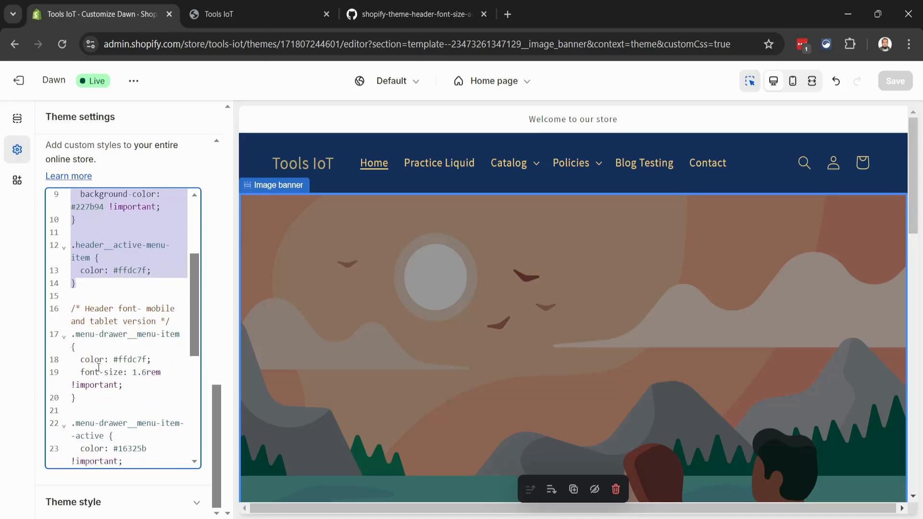
drag(73, 269, 104, 462)
scroll(114, 364, up, 10)
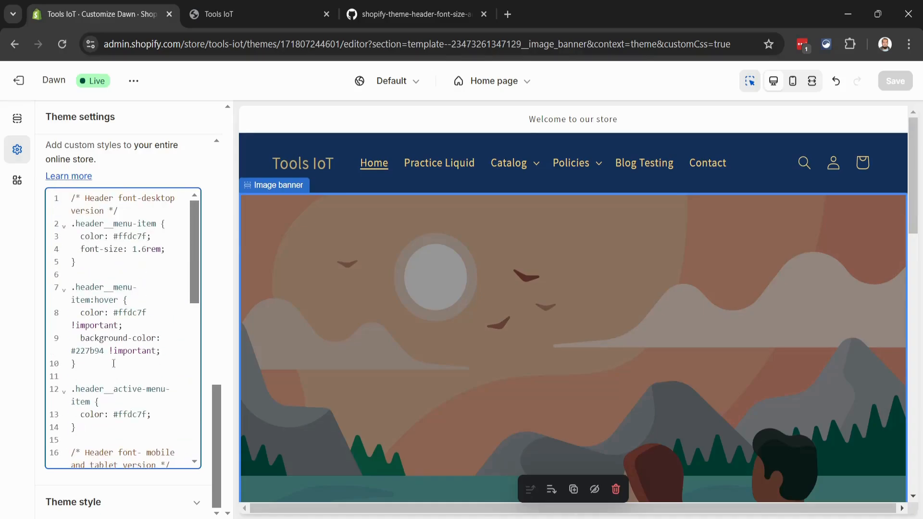
click(91, 262)
drag(91, 262, 69, 225)
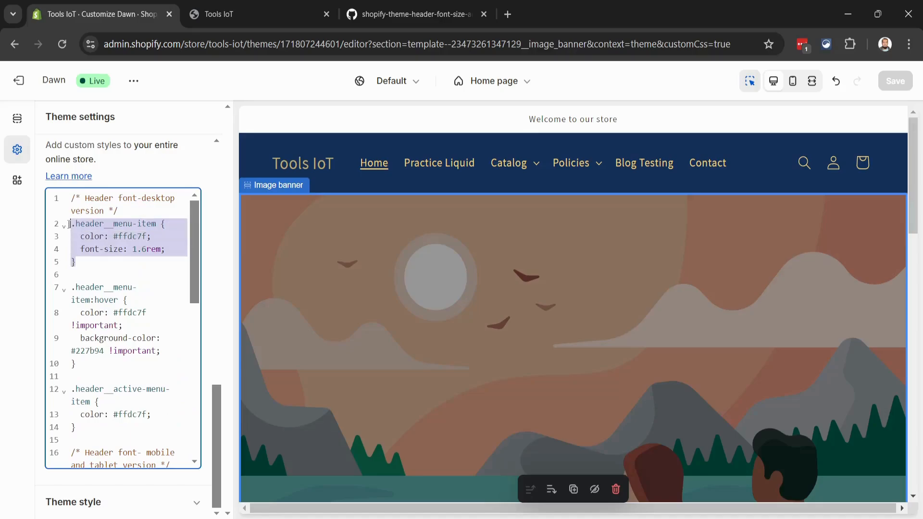
click(147, 257)
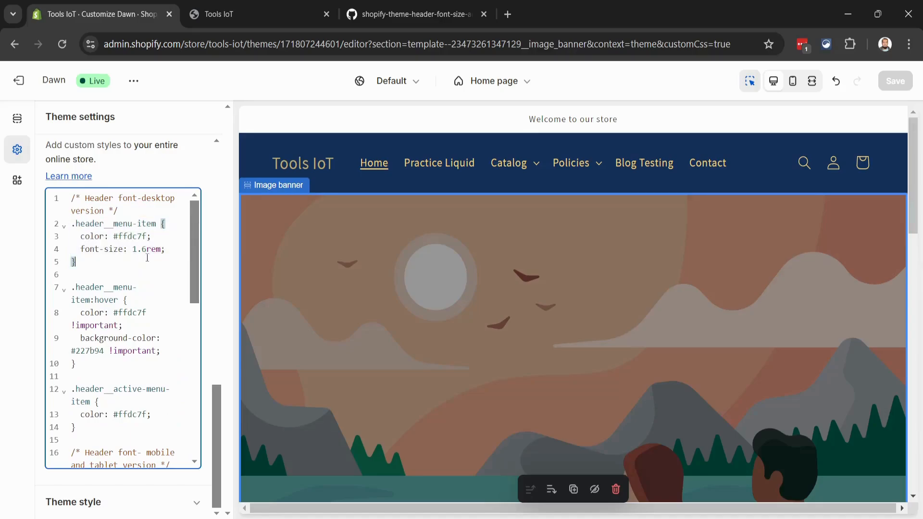
drag(81, 236, 155, 232)
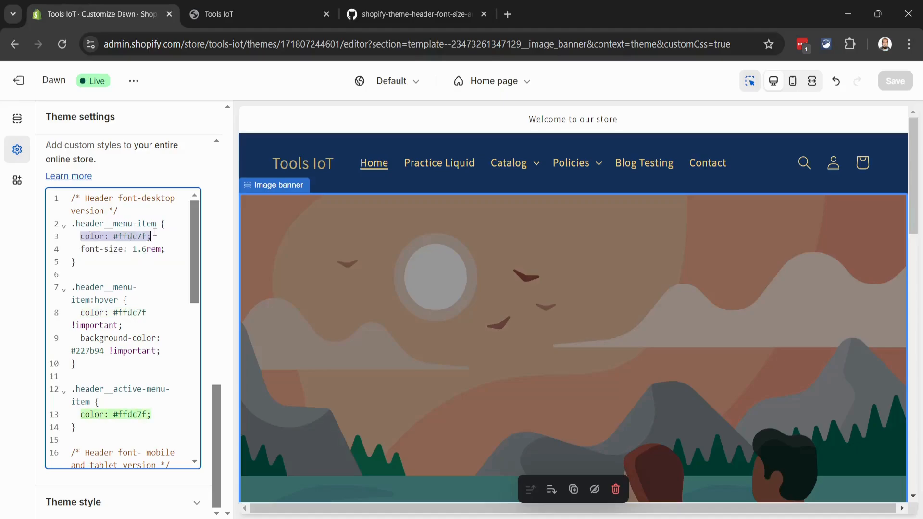
drag(81, 249, 166, 247)
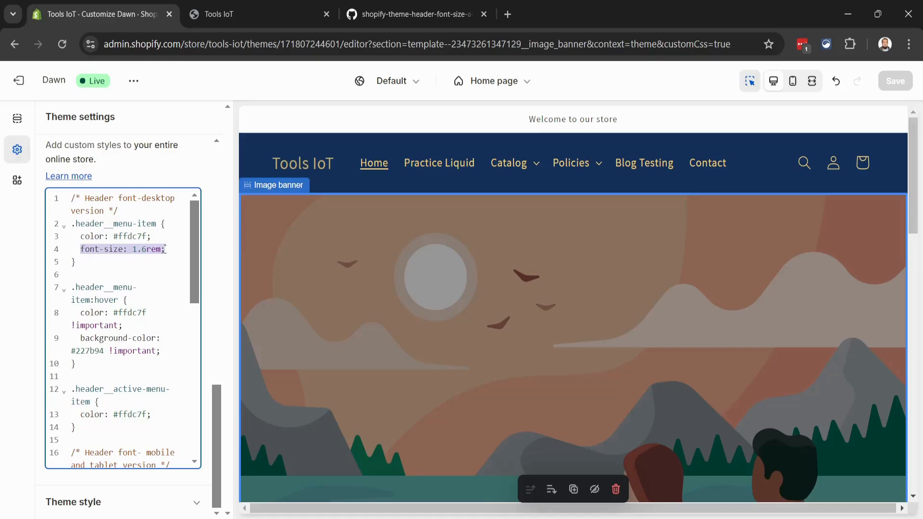
- Set the .header__menu-item color to #fff in the custom CSS
double_click(130, 236)
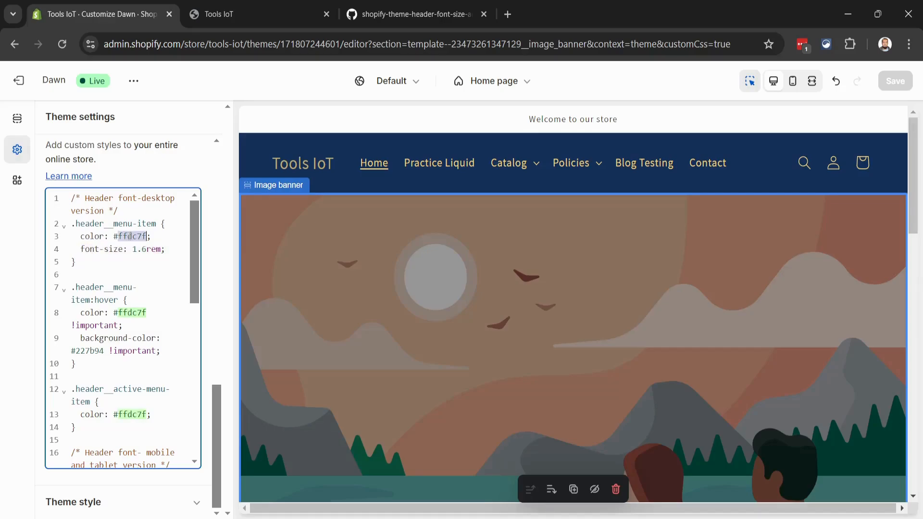
text(ff)
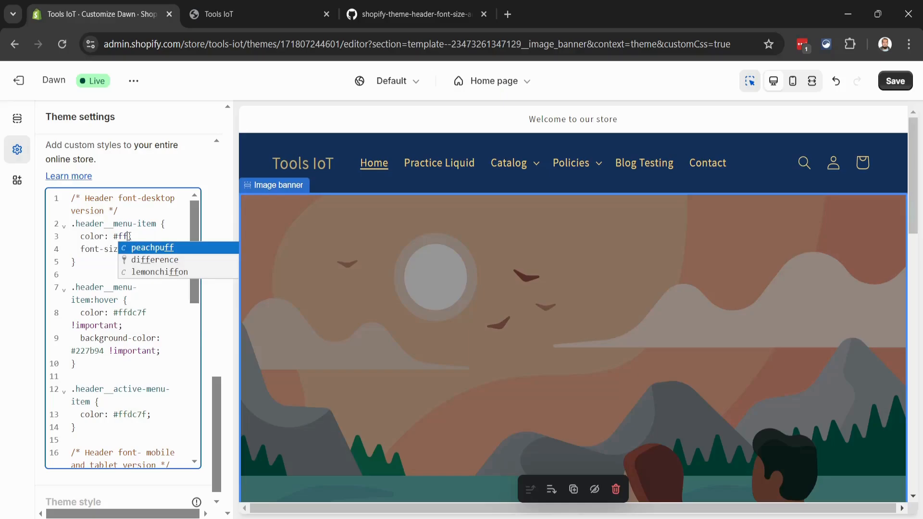
text(f;)
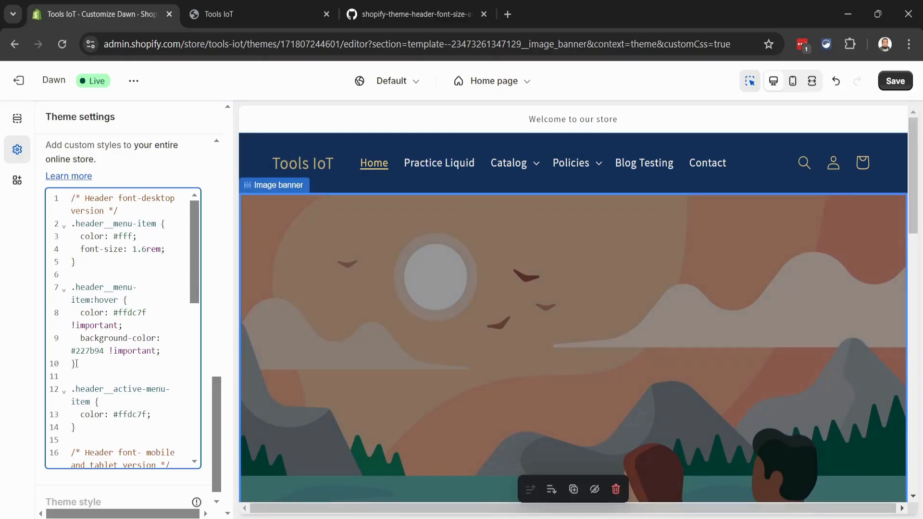
- Save the theme changes and inspect the hover colors of the header menu items on the live store page
drag(76, 363, 68, 290)
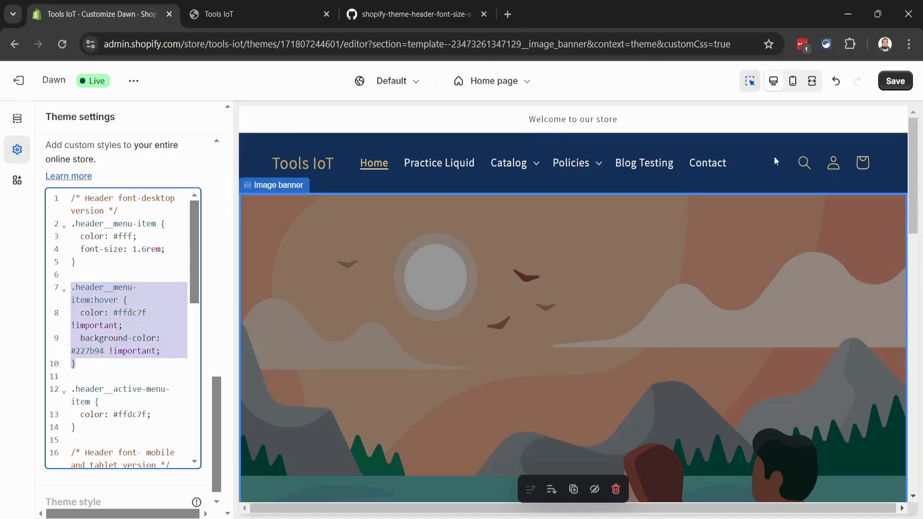
click(895, 81)
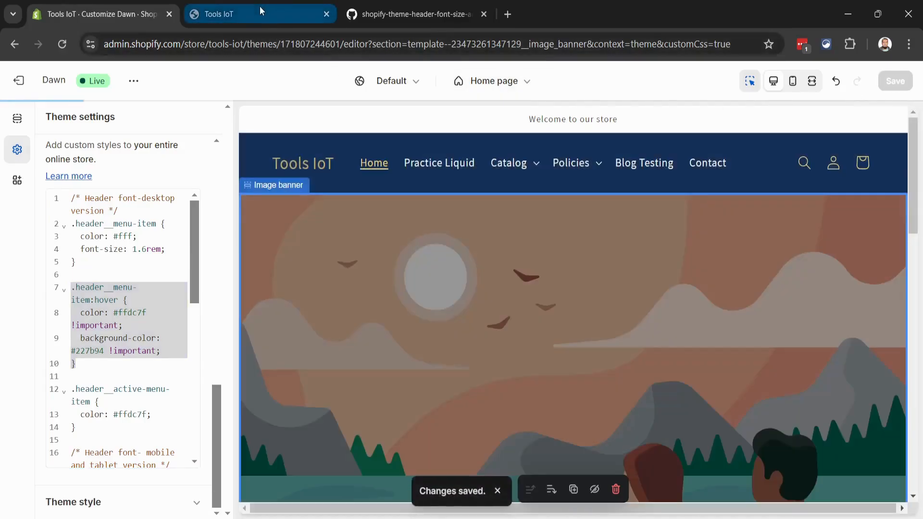
click(259, 7)
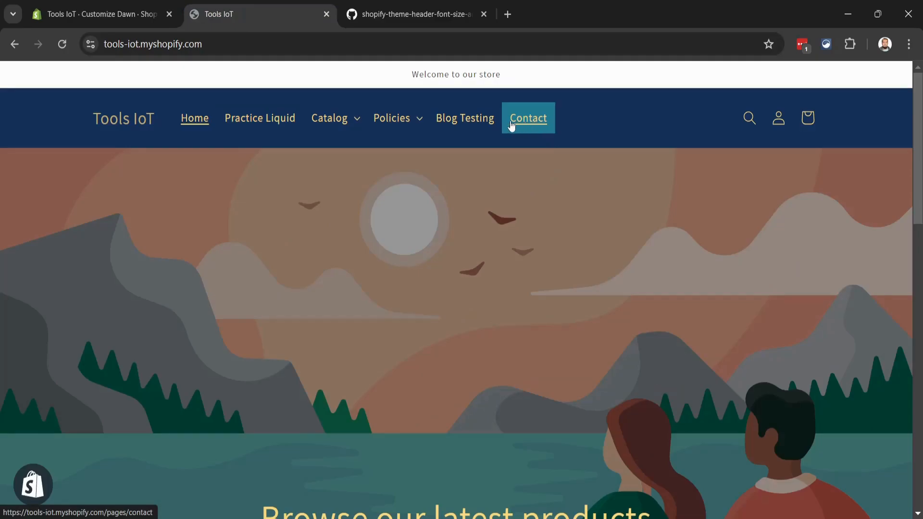
- Set the background-color of the .header__menu-item:hover rule to #fff in the theme's custom CSS and save
click(112, 15)
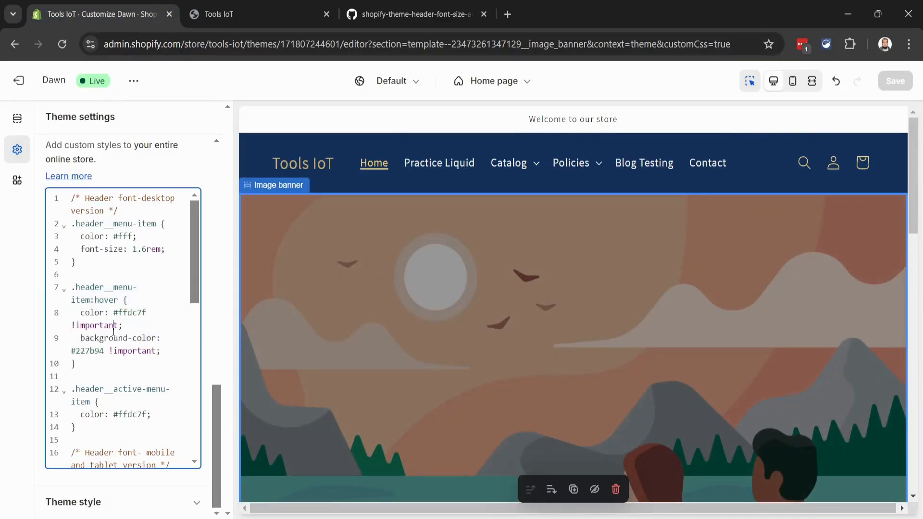
drag(79, 313, 160, 351)
click(102, 351)
double_click(92, 351)
text(fff)
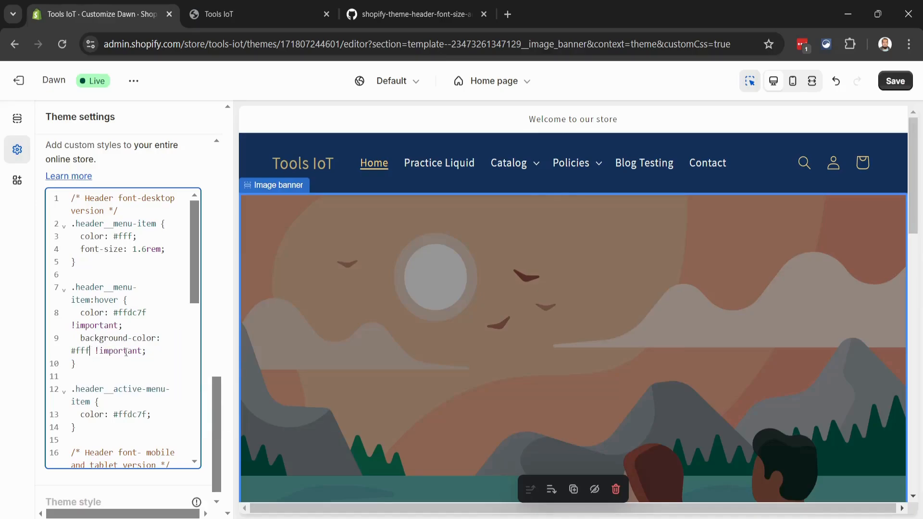
click(895, 81)
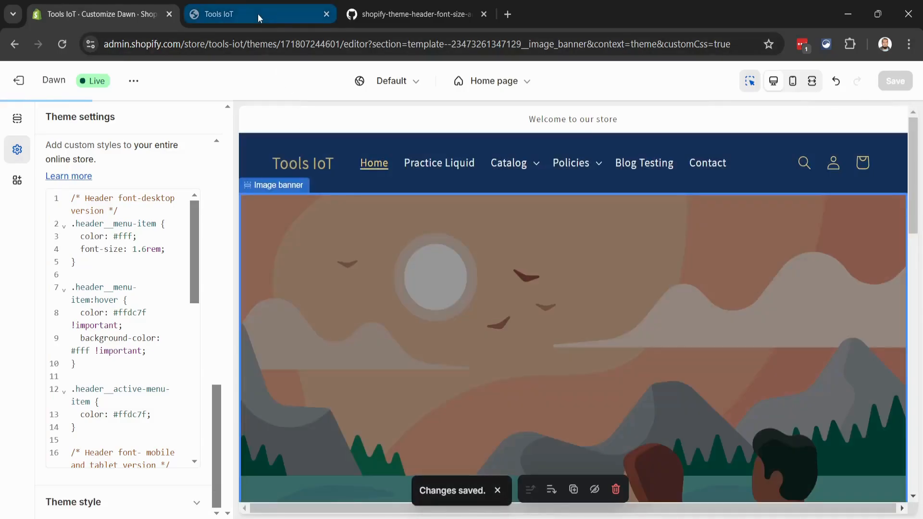
- Reload the live store page to check the header menu's hover colors, and examine the !important flags in the .header__menu-item:hover rule
click(258, 15)
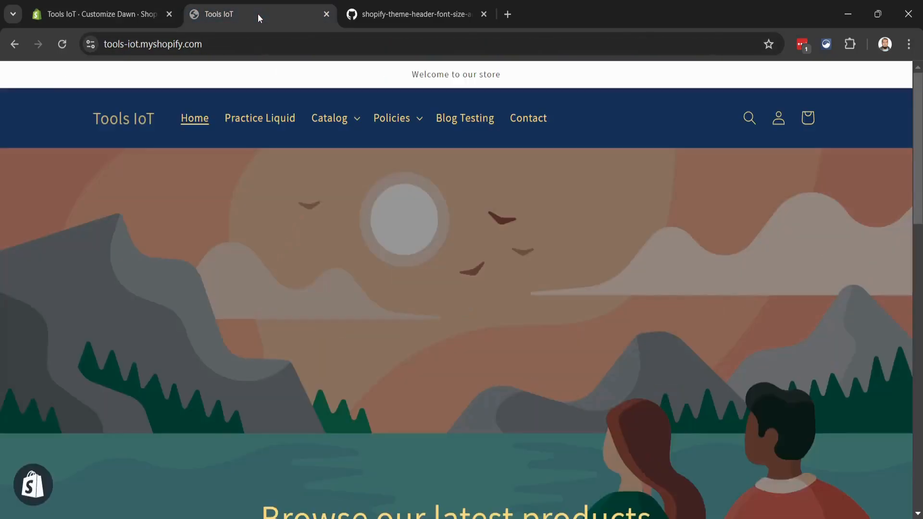
click(63, 44)
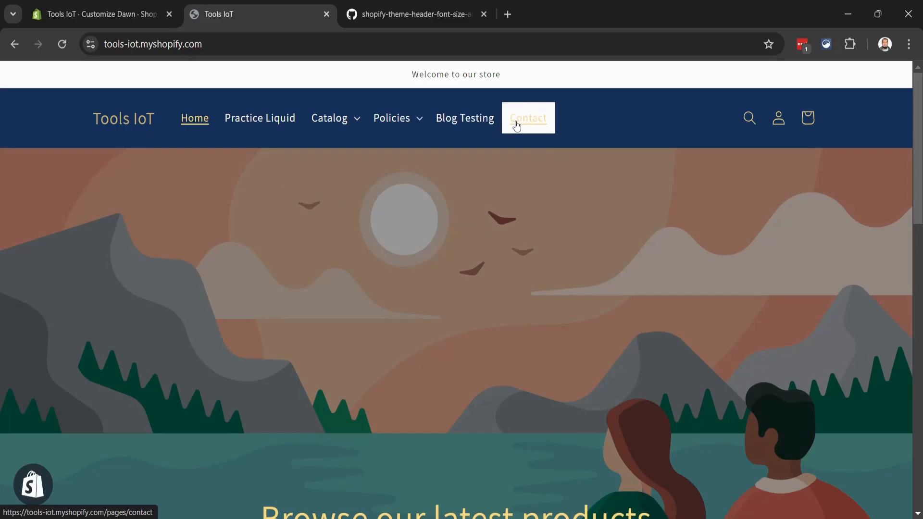
click(102, 11)
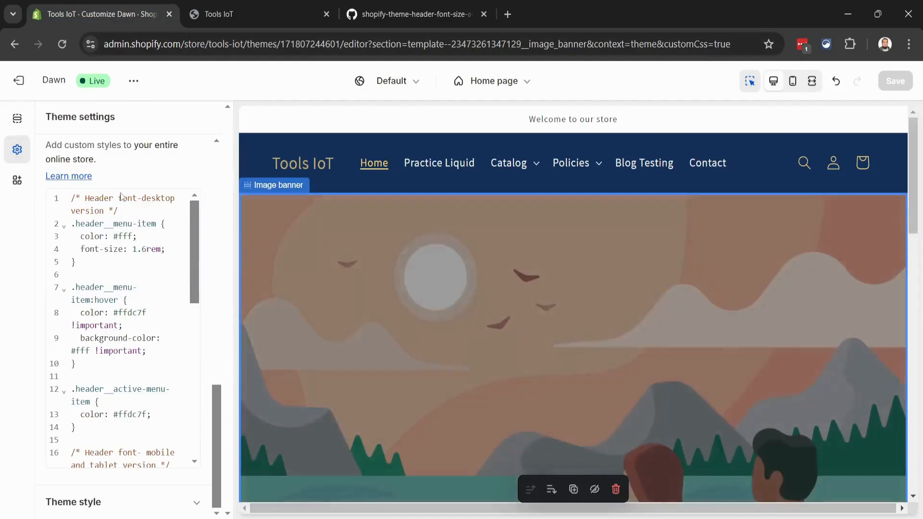
drag(95, 350, 142, 350)
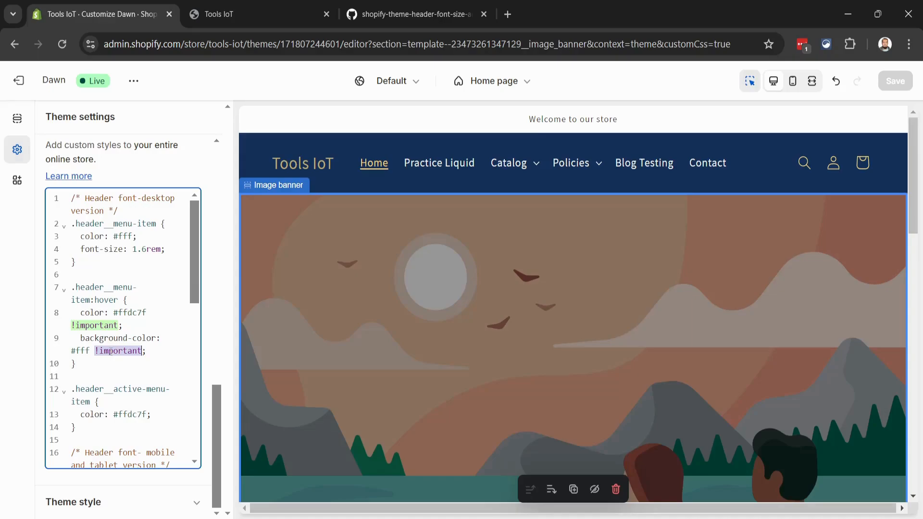
drag(75, 365, 62, 291)
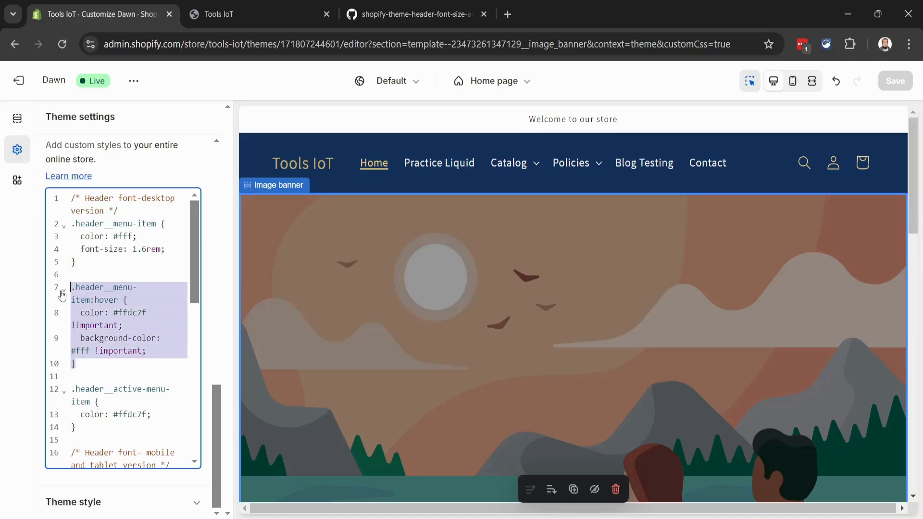